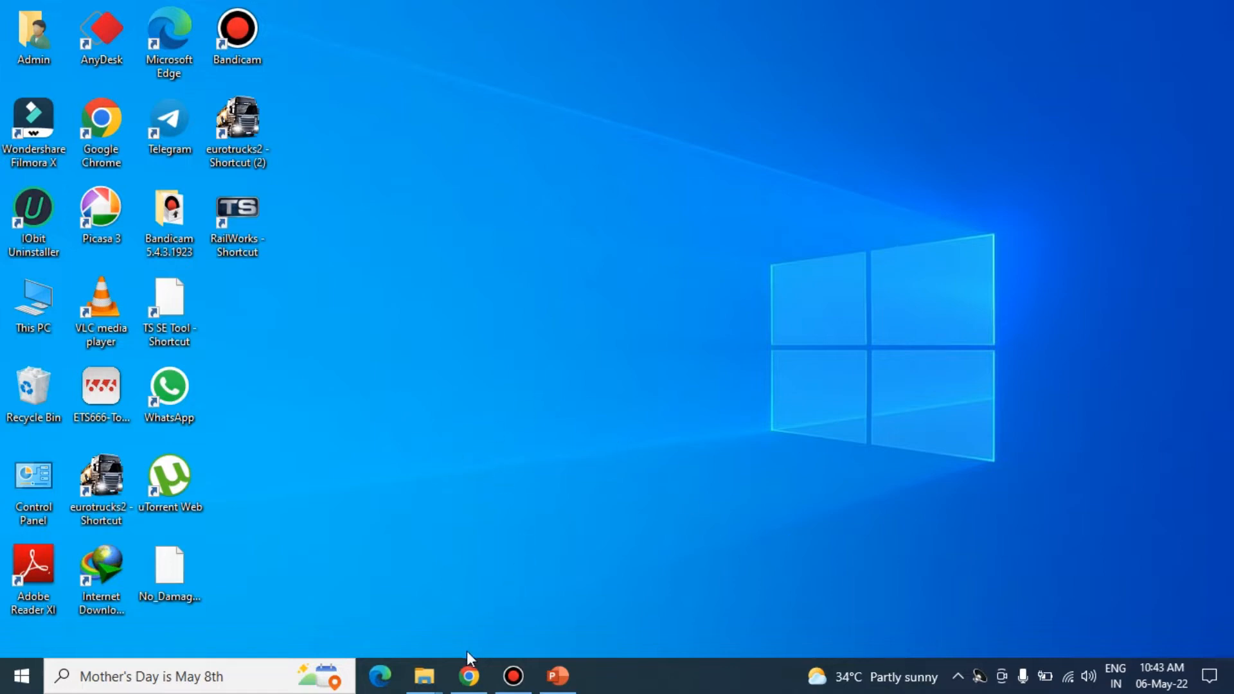
pyautogui.click(468, 675)
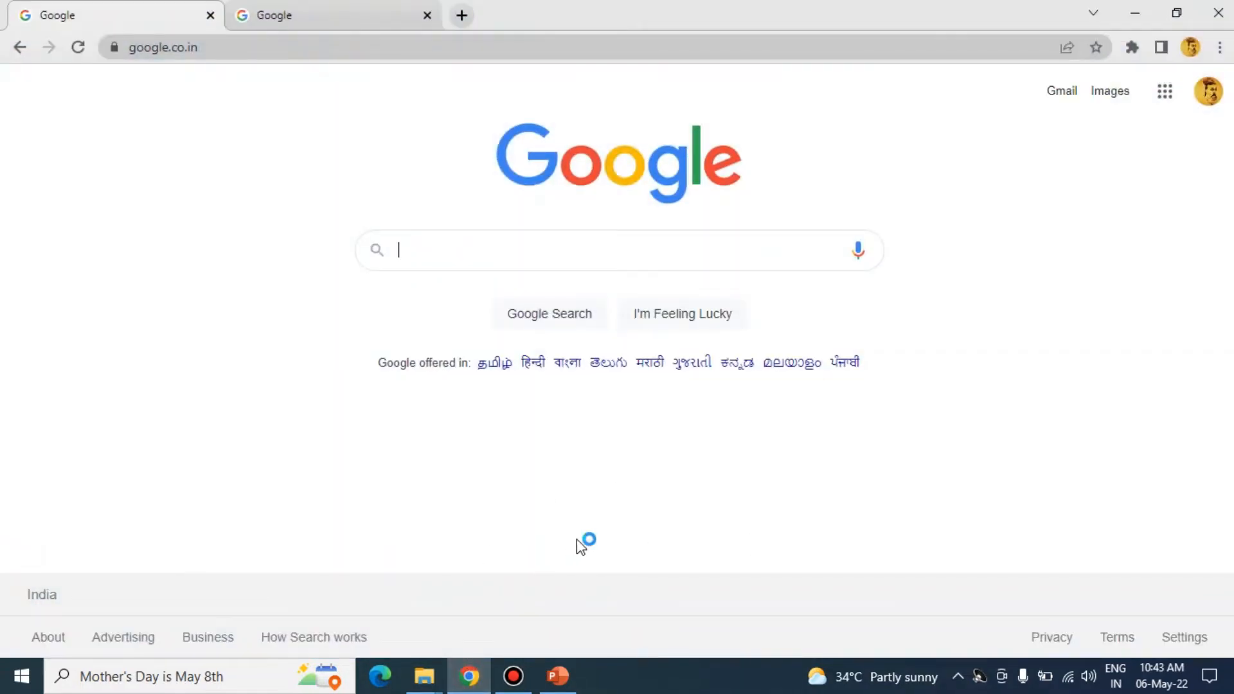
pyautogui.click(558, 676)
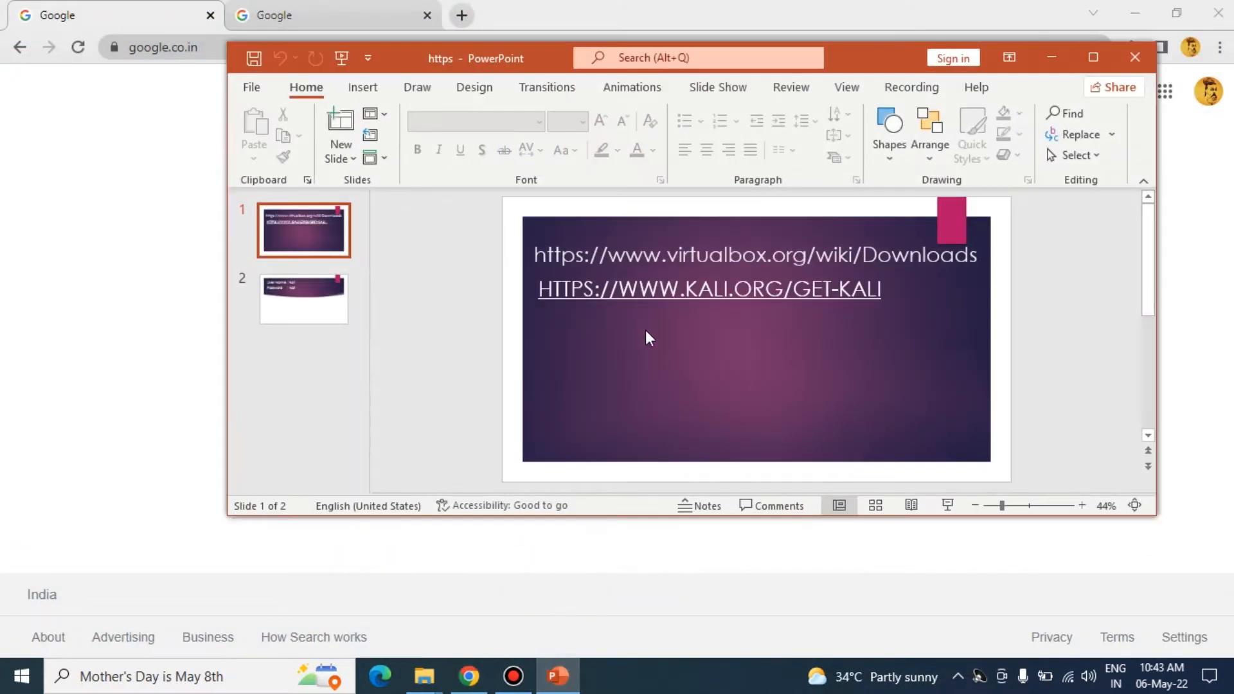
pyautogui.click(535, 254)
pyautogui.moveTo(535, 254); pyautogui.dragTo(983, 257)
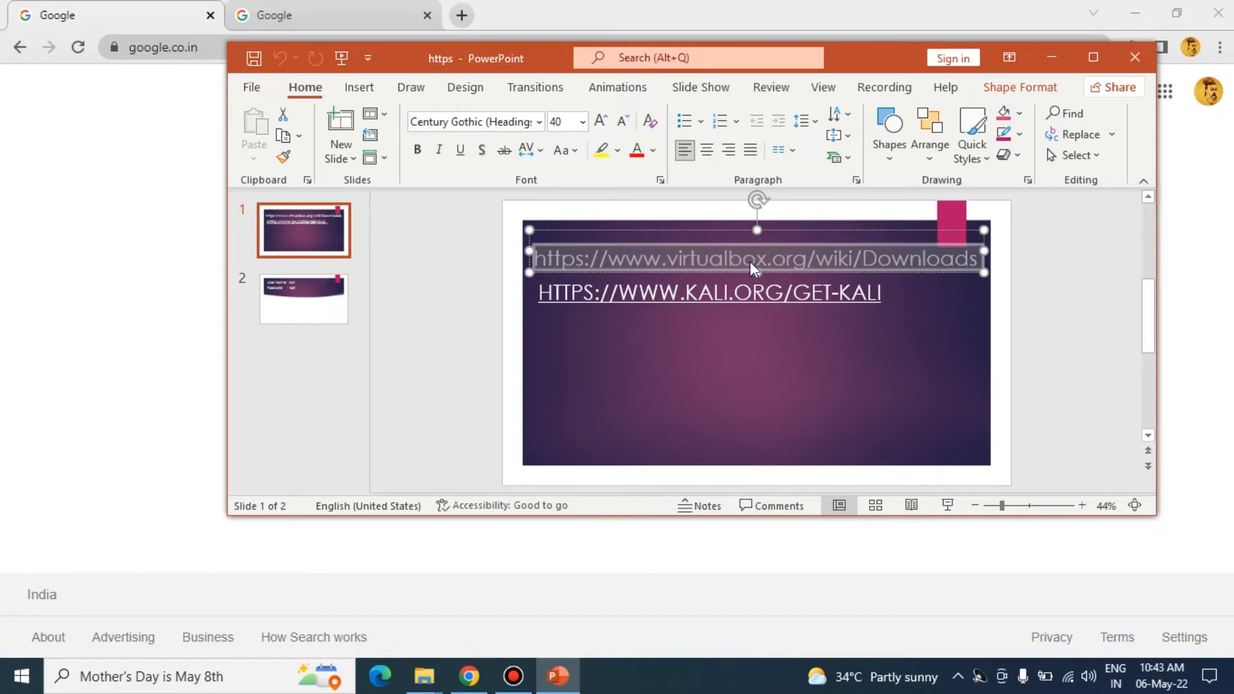
pyautogui.rightClick(752, 254)
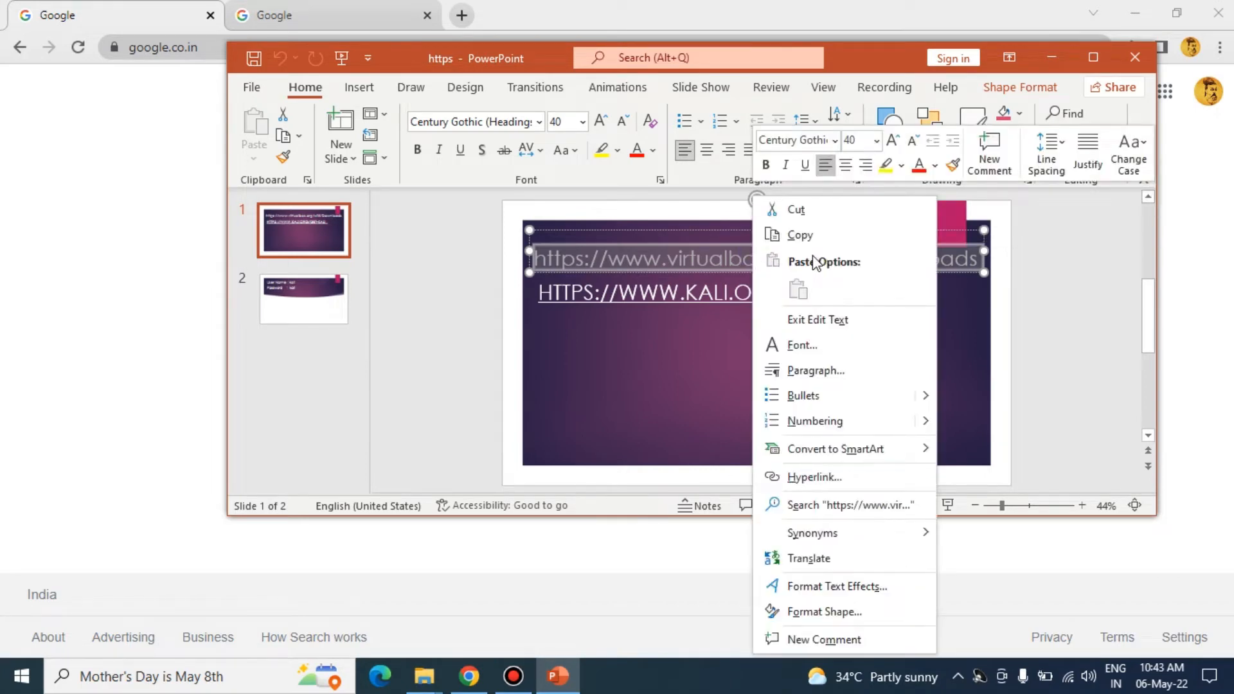
pyautogui.click(818, 236)
pyautogui.click(133, 8)
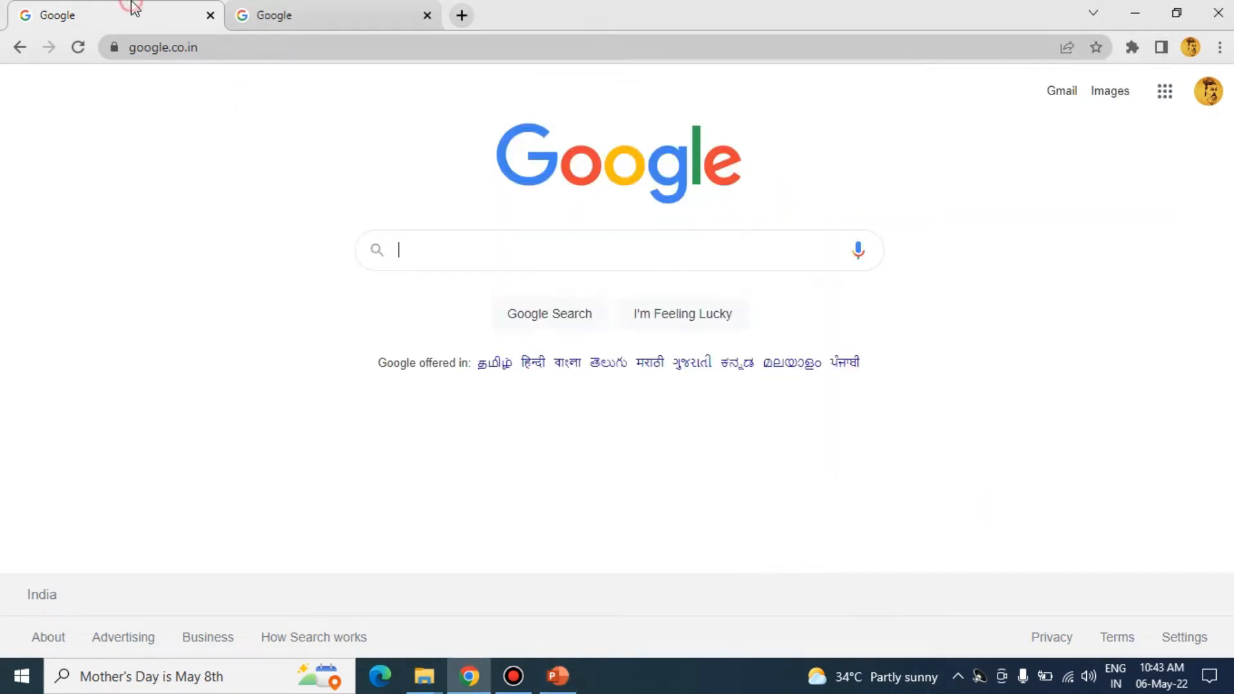
pyautogui.click(343, 52)
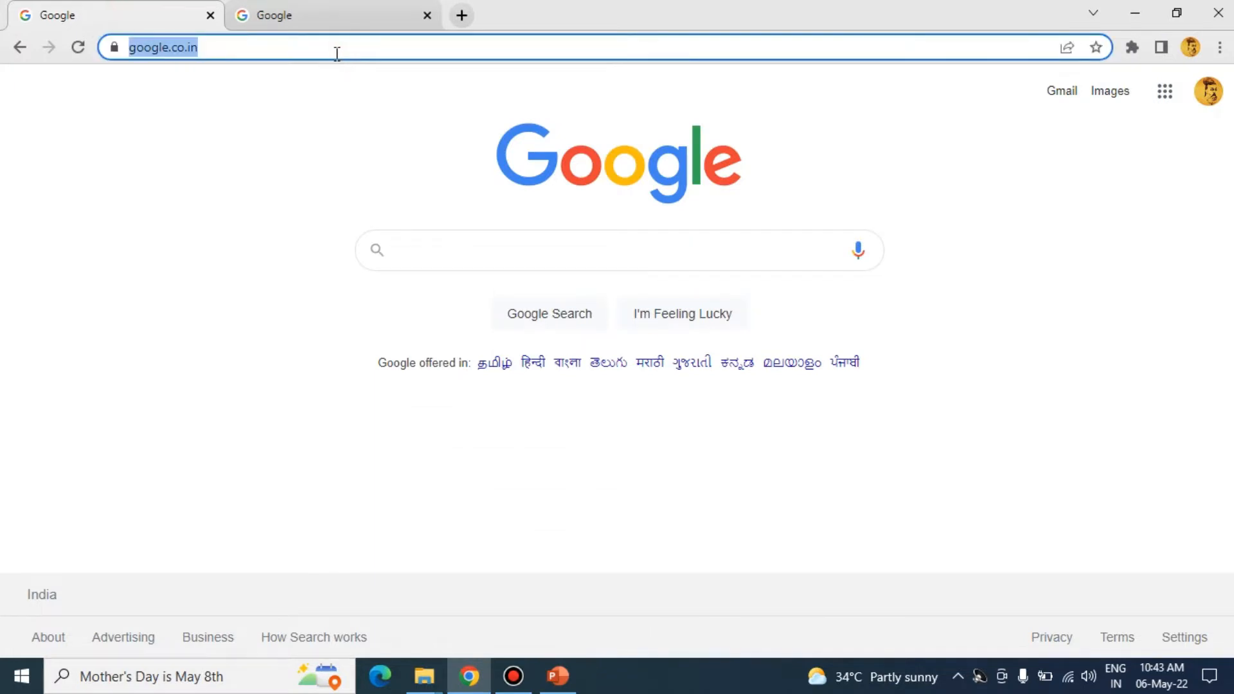
pyautogui.hotkey('ctrl', 'v')
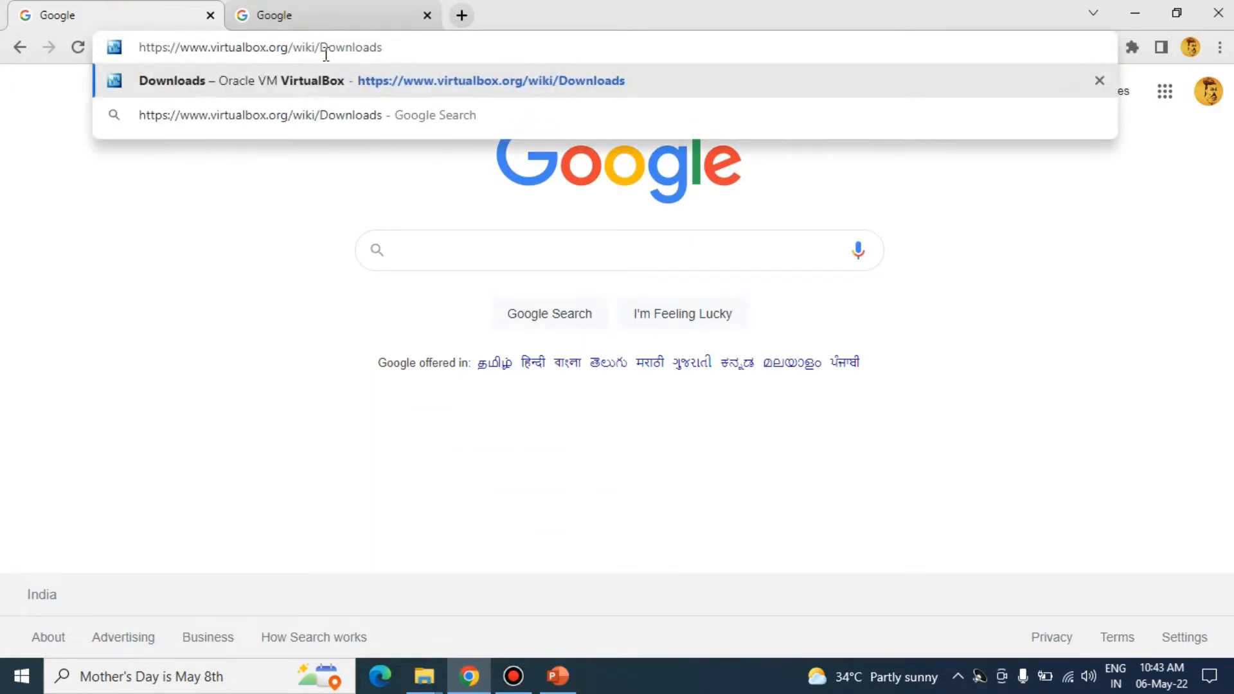
pyautogui.press('Return')
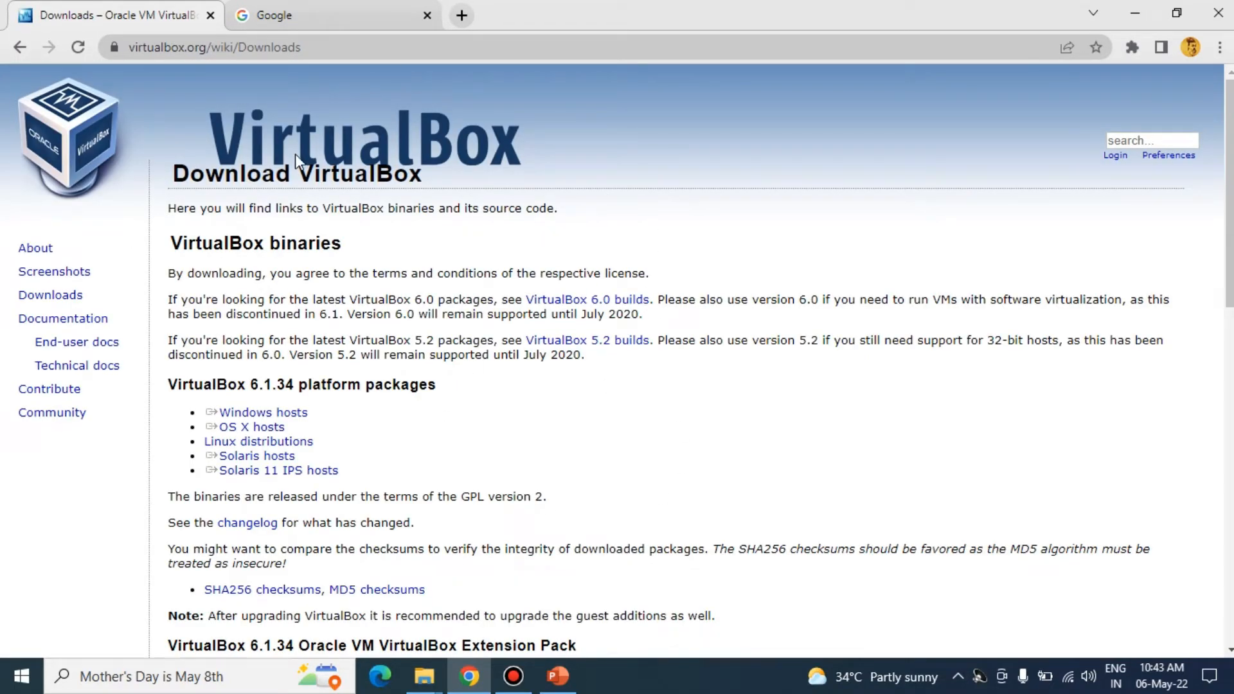
pyautogui.scroll(-1, 404, 337)
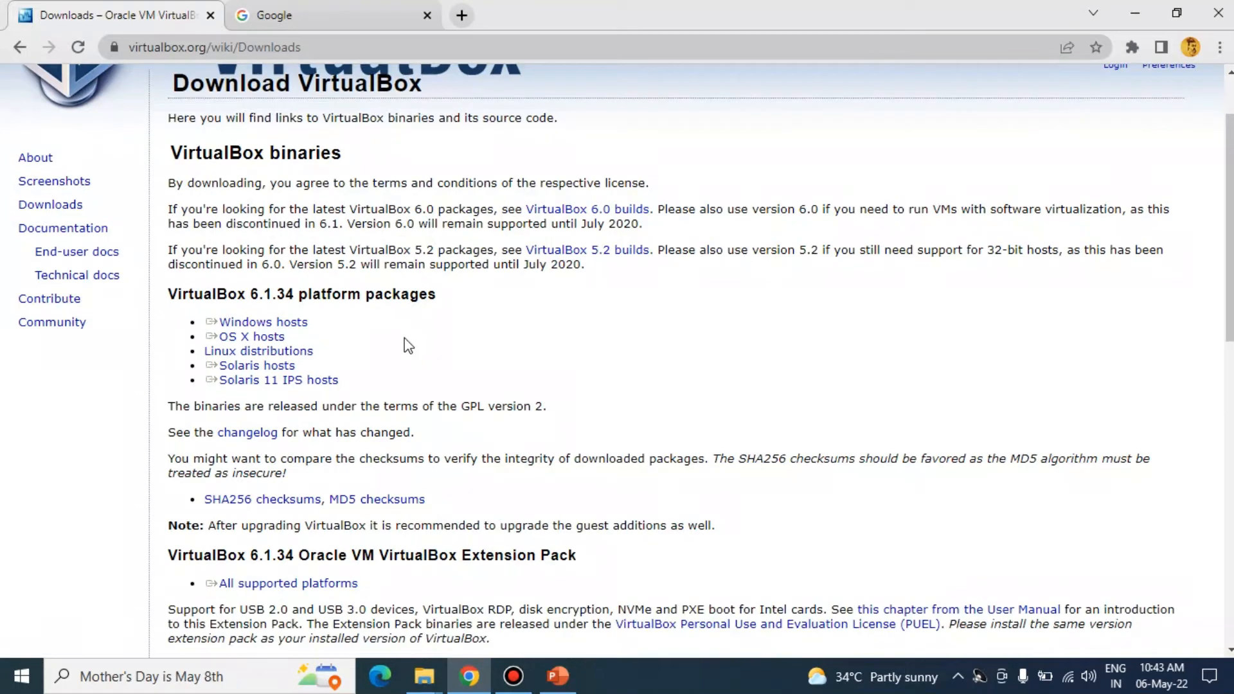
pyautogui.doubleClick(247, 296)
pyautogui.click(515, 311)
pyautogui.moveTo(399, 355); pyautogui.dragTo(204, 352)
pyautogui.click(347, 386)
pyautogui.moveTo(302, 332); pyautogui.dragTo(206, 321)
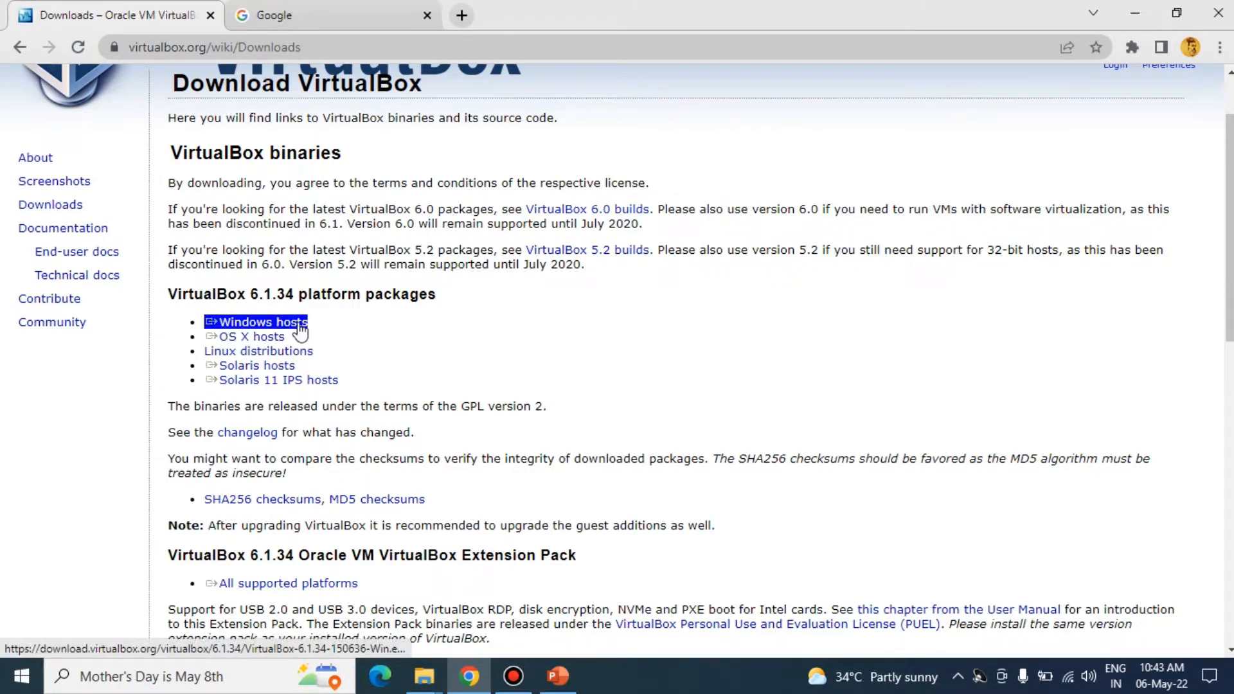
pyautogui.click(300, 326)
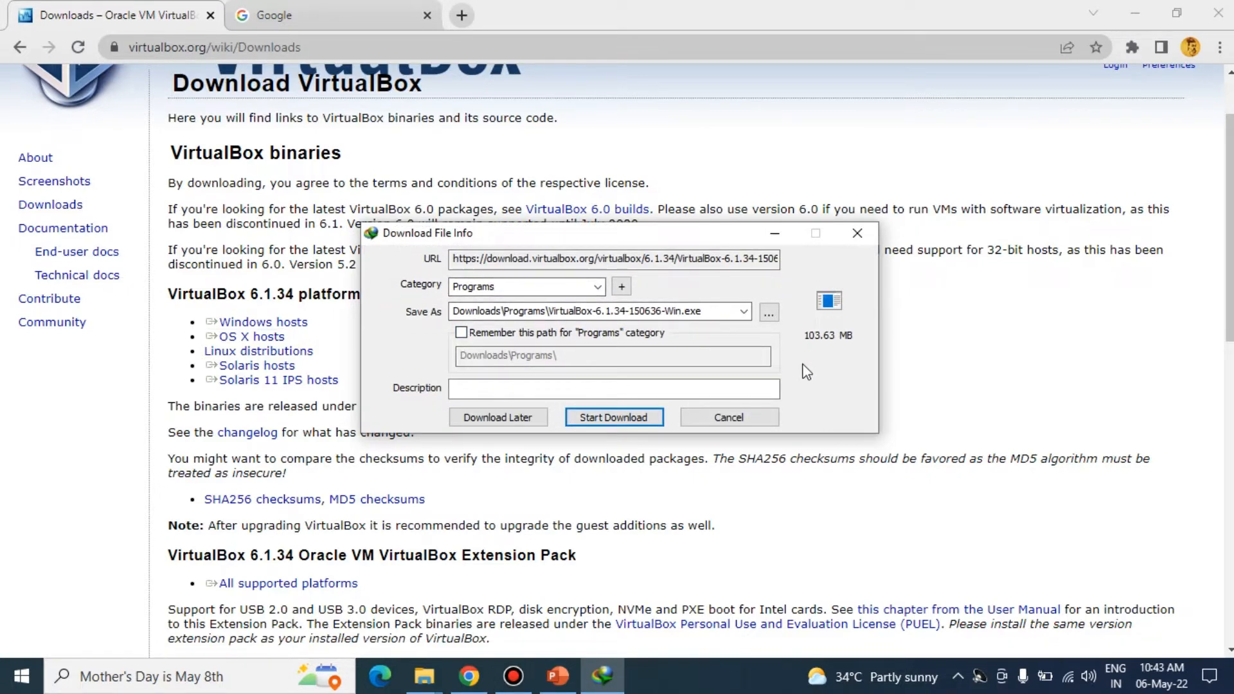
pyautogui.click(750, 415)
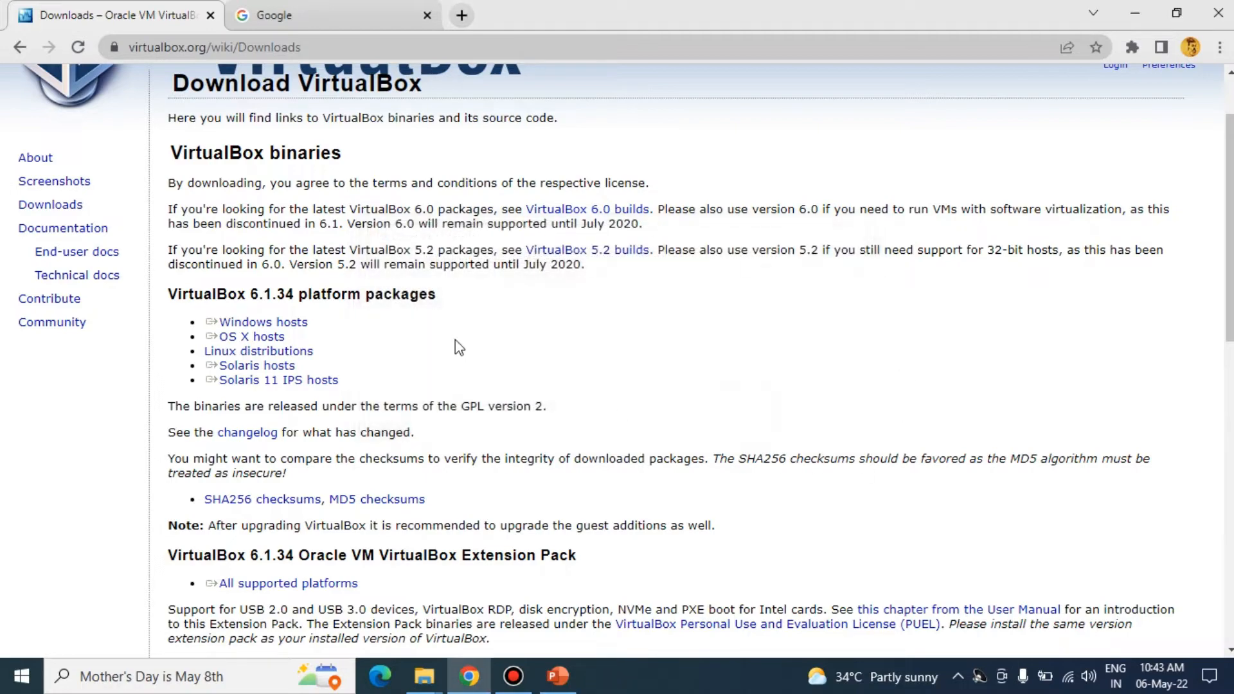
# Download the VirtualBox 6.1.34 Oracle VM VirtualBox Extension Pack for all supported platforms
pyautogui.scroll(-3, 456, 341)
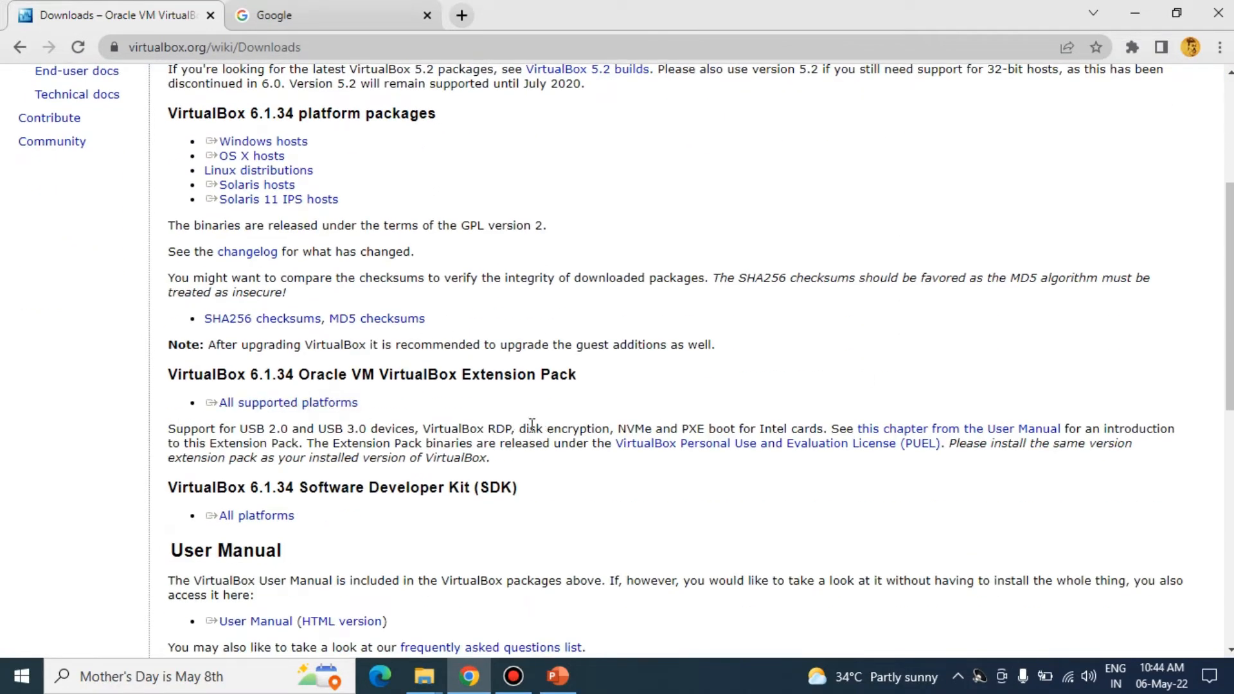
pyautogui.scroll(-3, 532, 425)
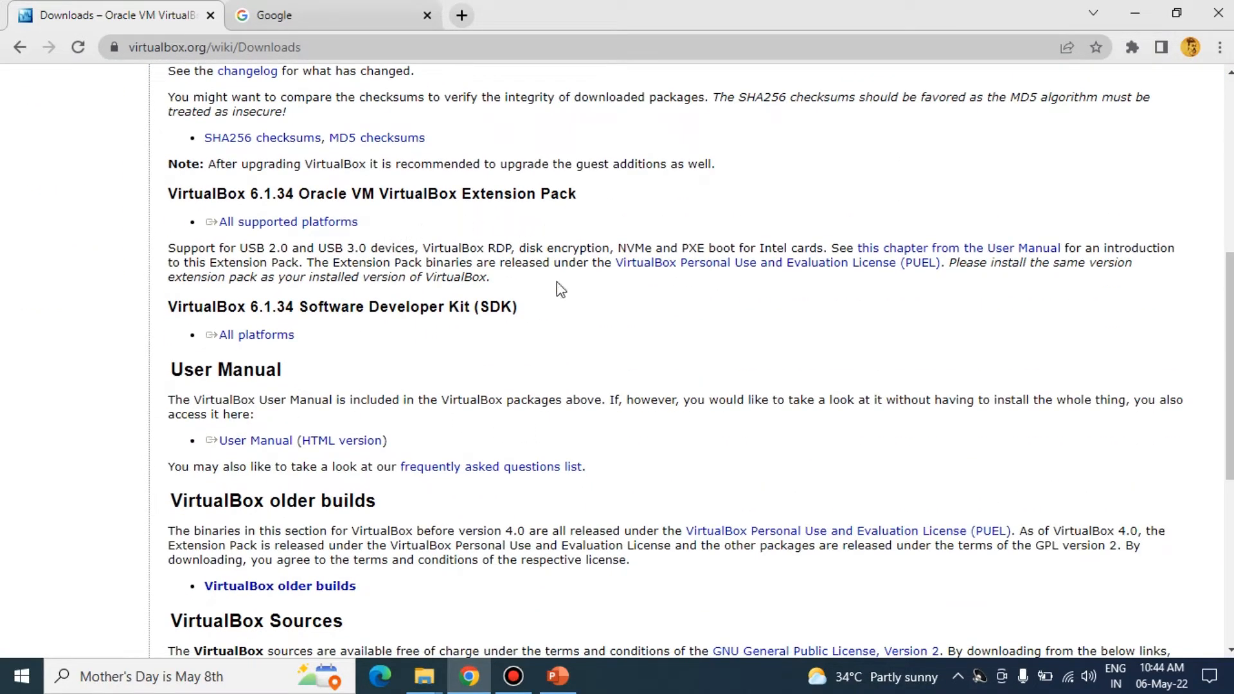
pyautogui.click(307, 224)
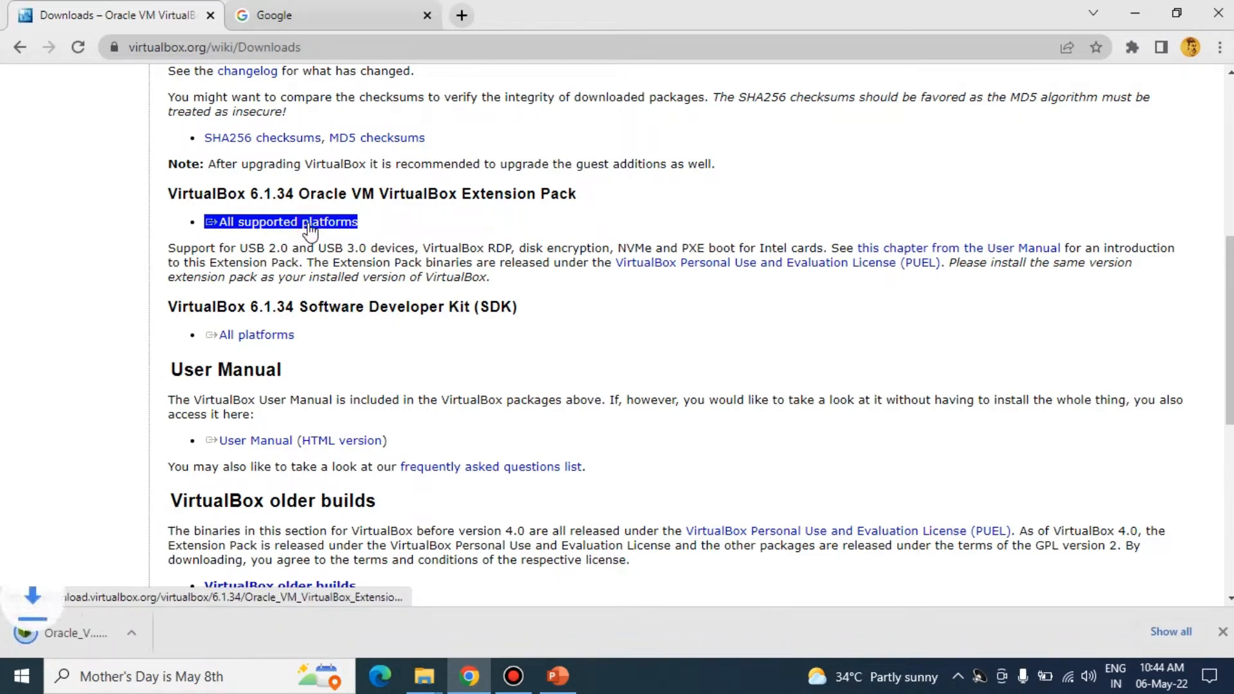
pyautogui.click(352, 223)
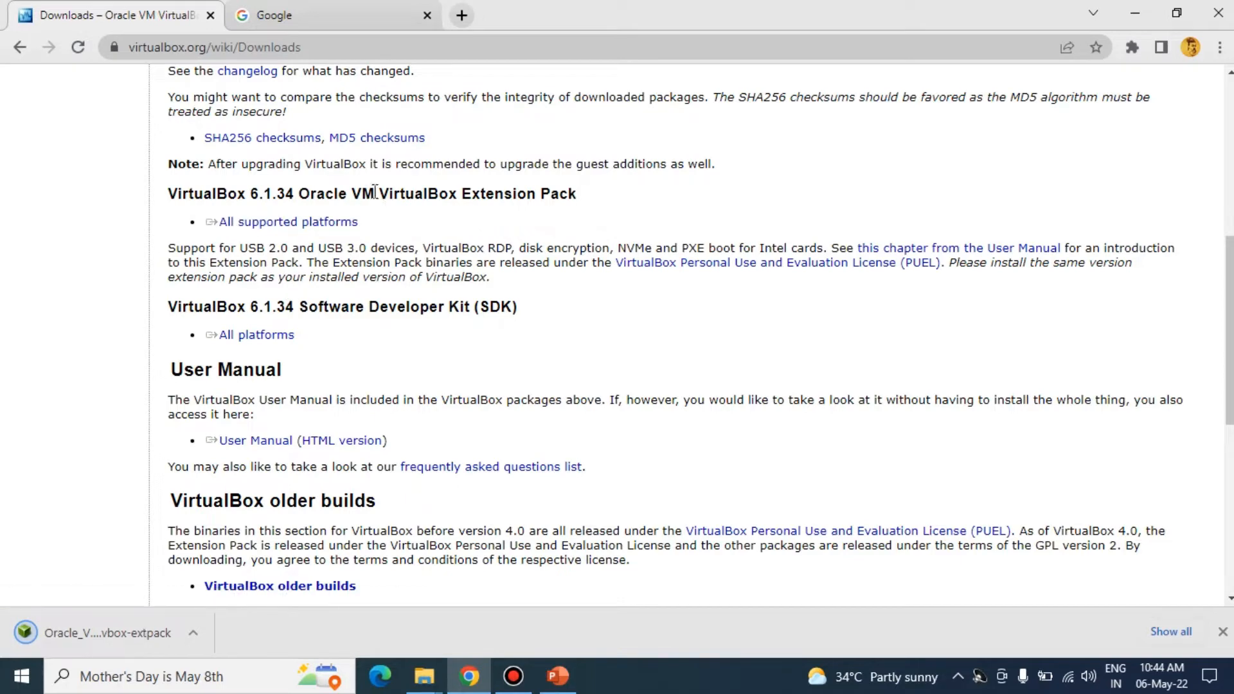
pyautogui.scroll(5, 583, 258)
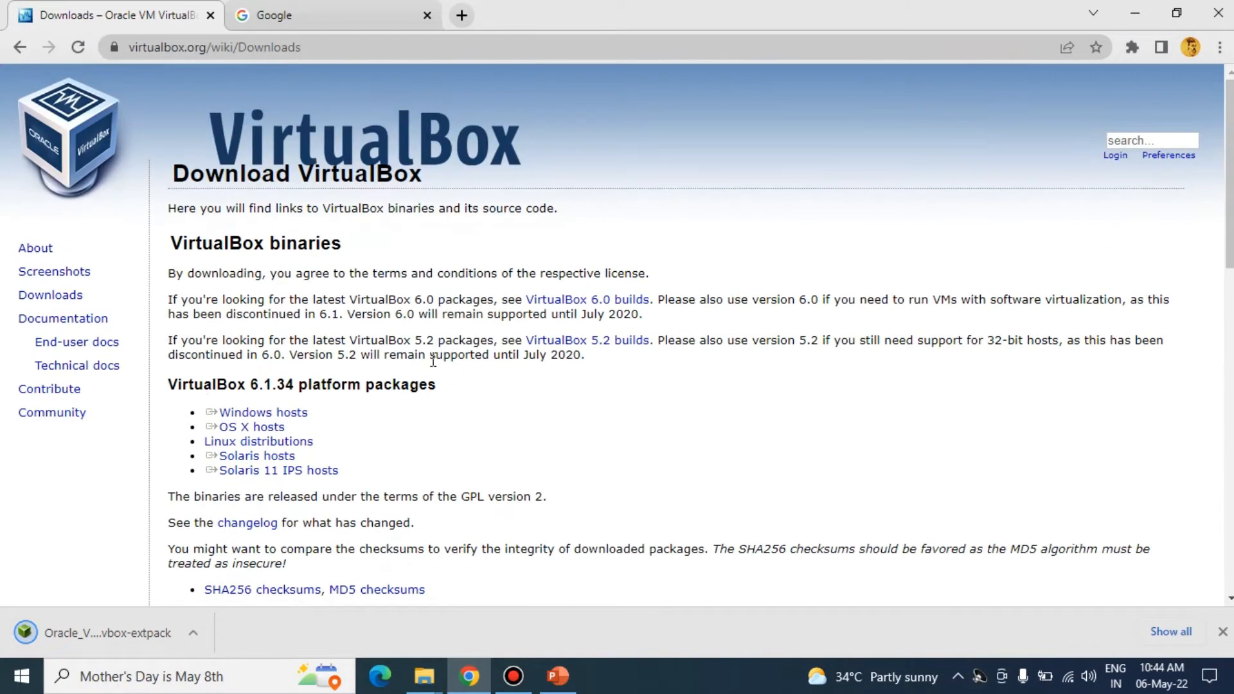
# Minimize Chrome, switch to File Explorer and open the VirtualBox folder on Local Disk (F:)
pyautogui.click(1136, 13)
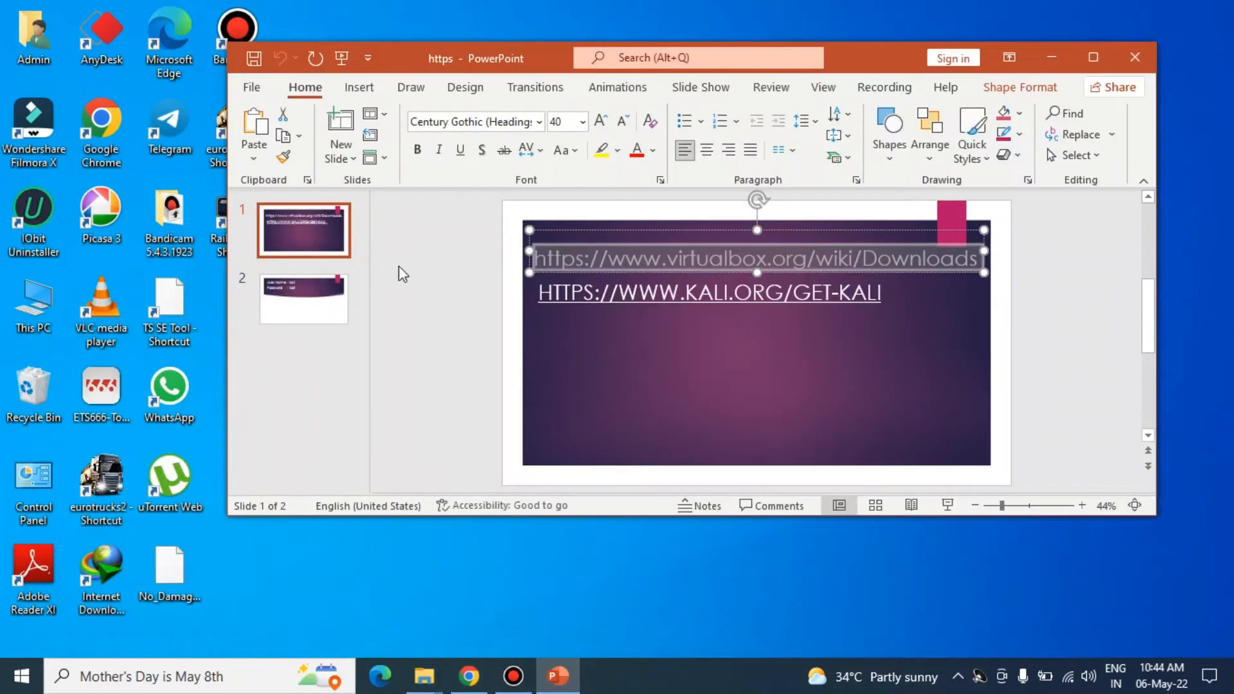
pyautogui.click(424, 676)
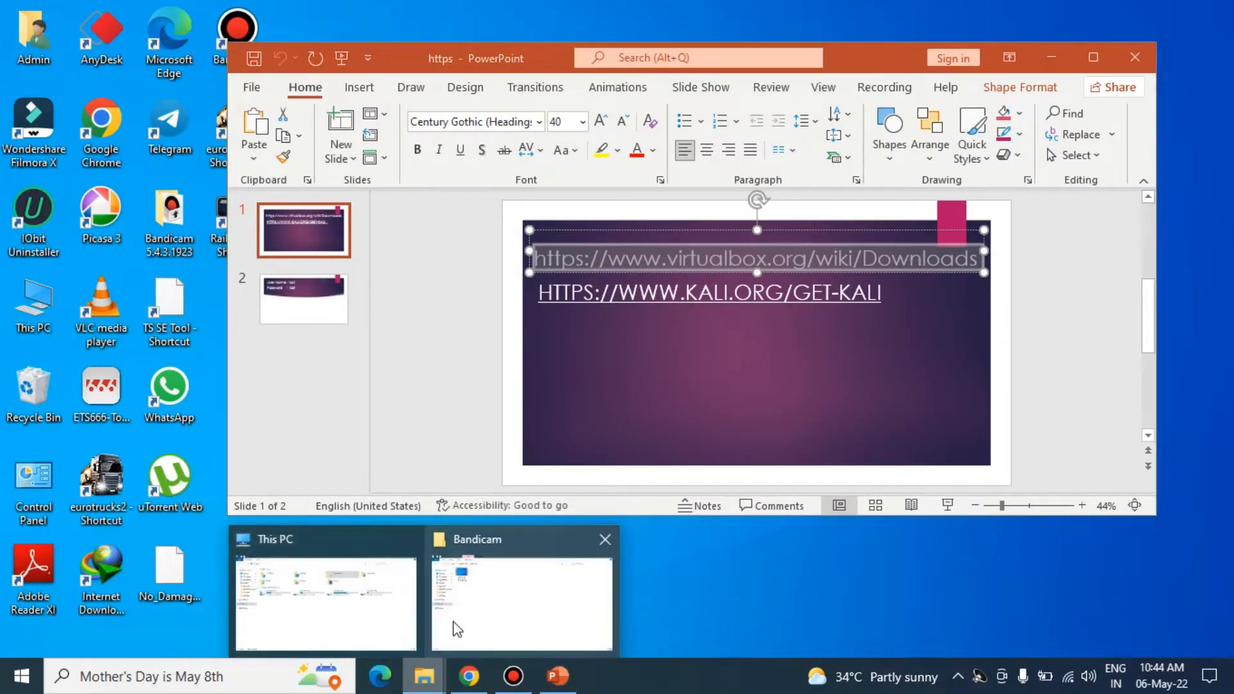
pyautogui.click(377, 611)
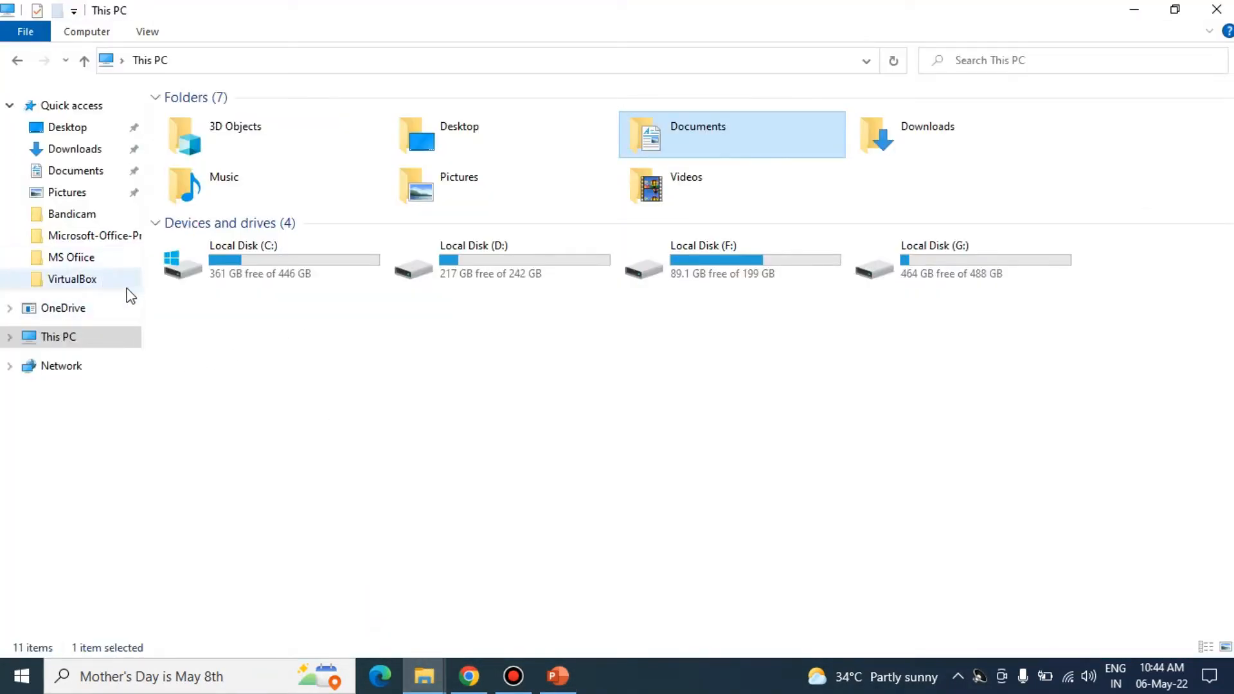
pyautogui.click(729, 269)
pyautogui.doubleClick(730, 271)
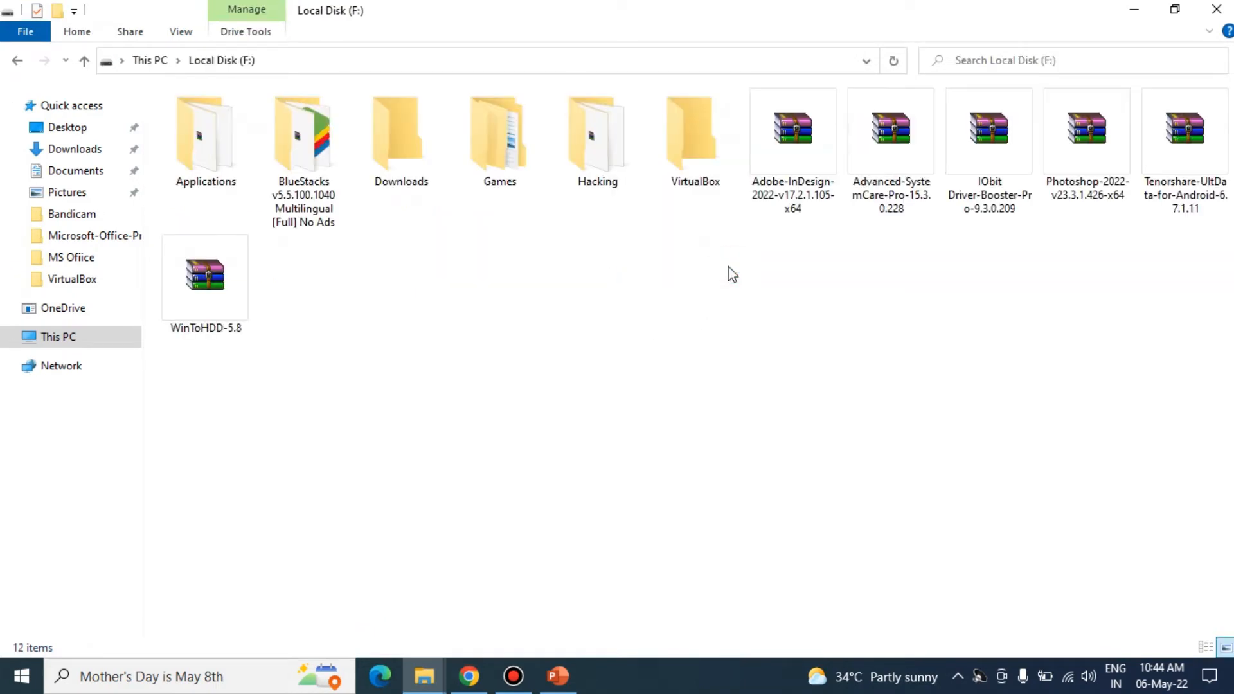
pyautogui.click(707, 157)
pyautogui.doubleClick(707, 157)
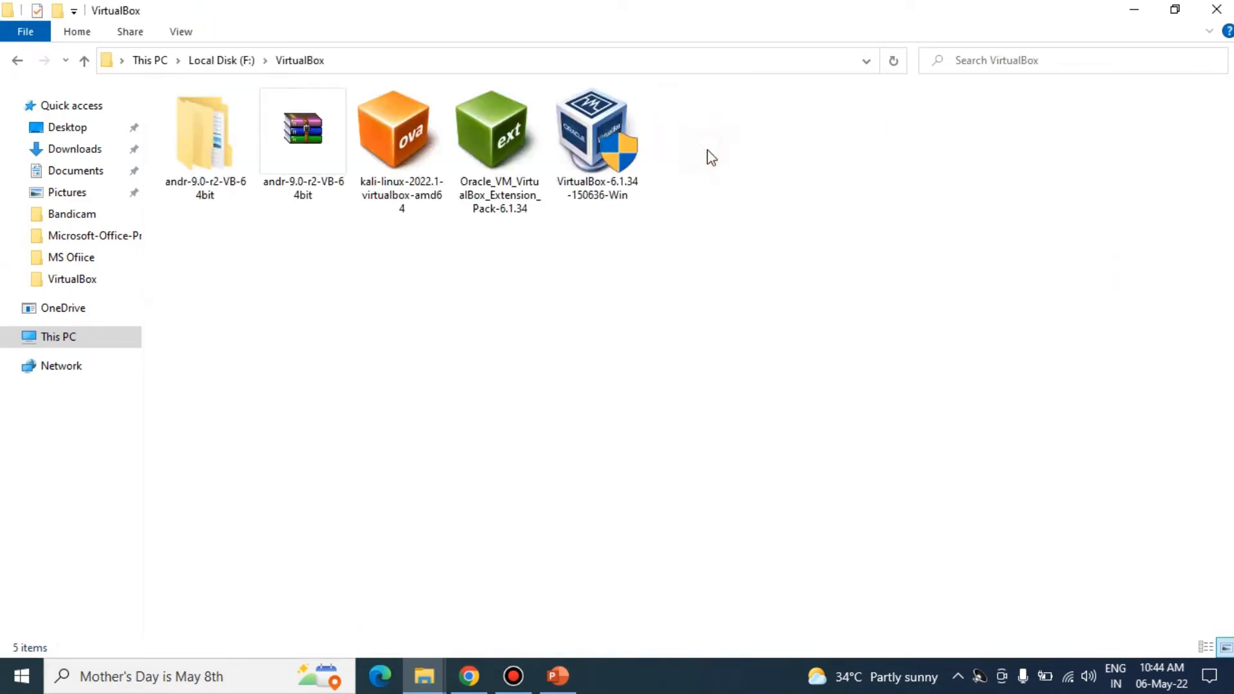
# Run the VirtualBox-6.1.34-150636-Win installer and start the installation with the default features, location and shortcut options
pyautogui.click(612, 171)
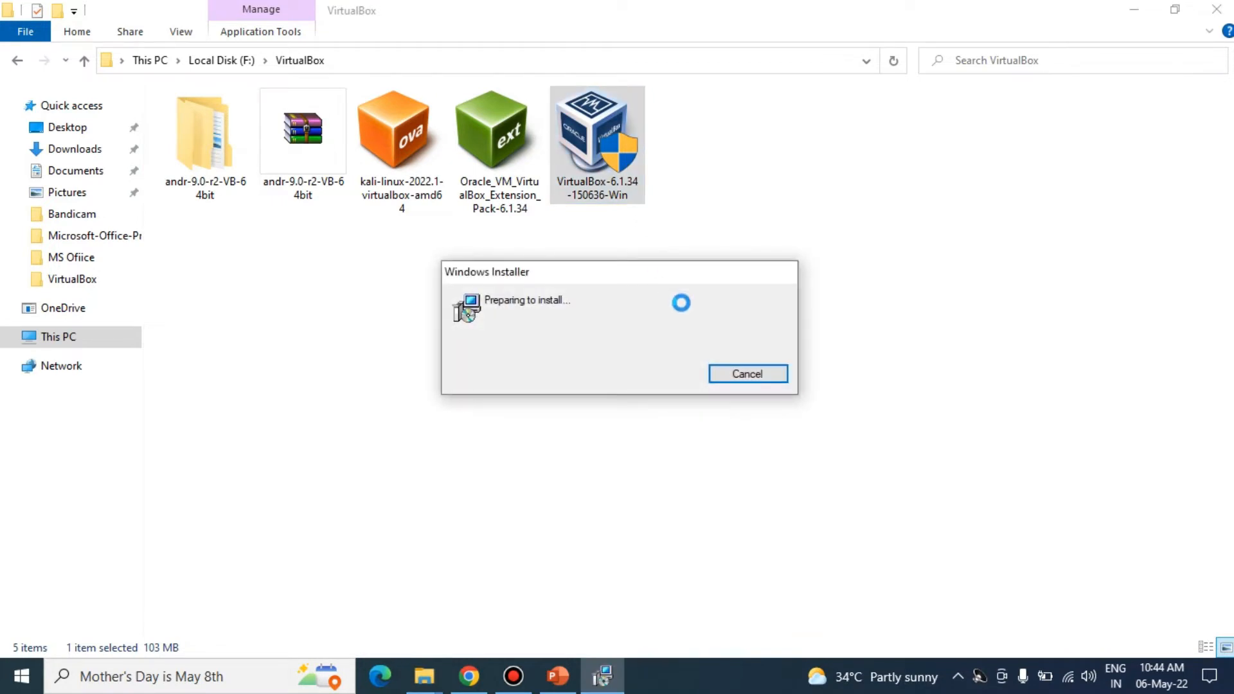
pyautogui.click(712, 477)
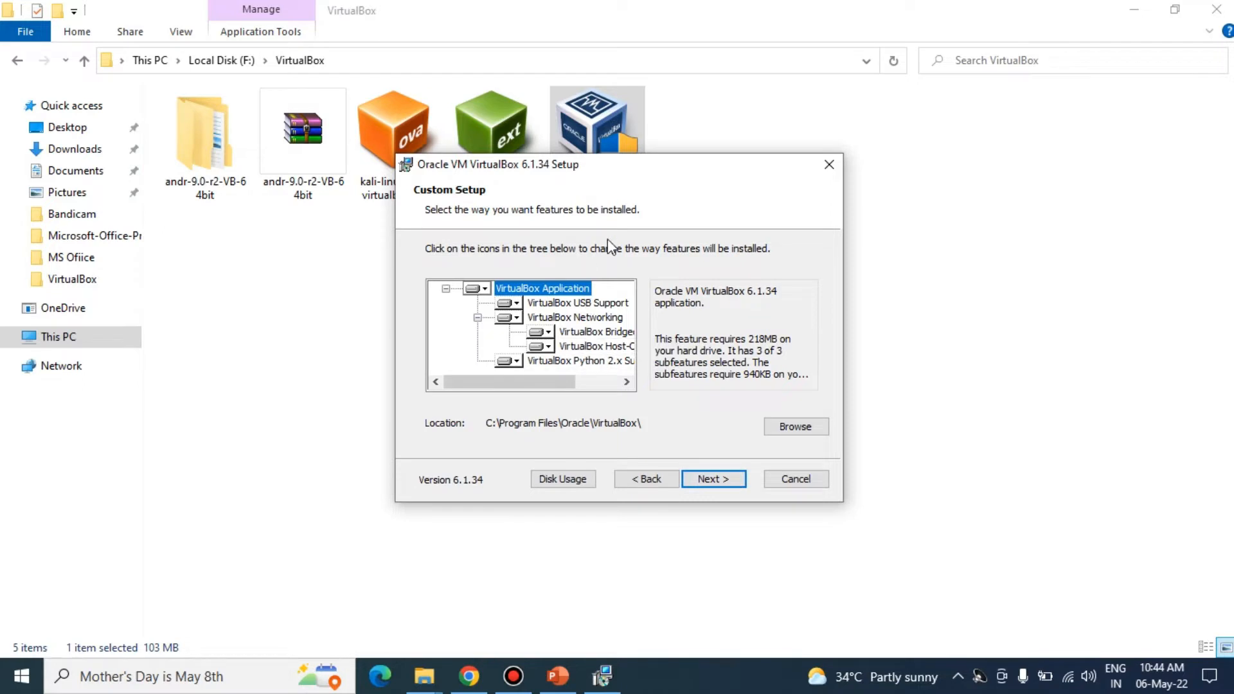
pyautogui.click(711, 479)
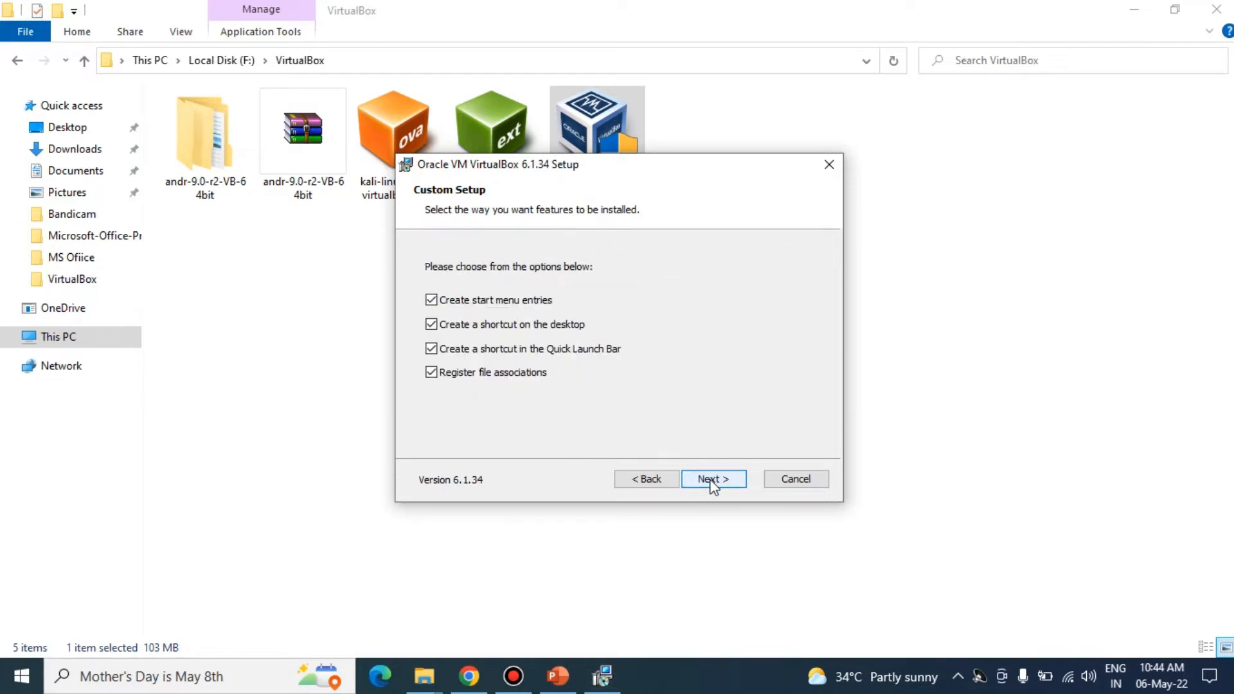
pyautogui.click(712, 481)
pyautogui.click(712, 481)
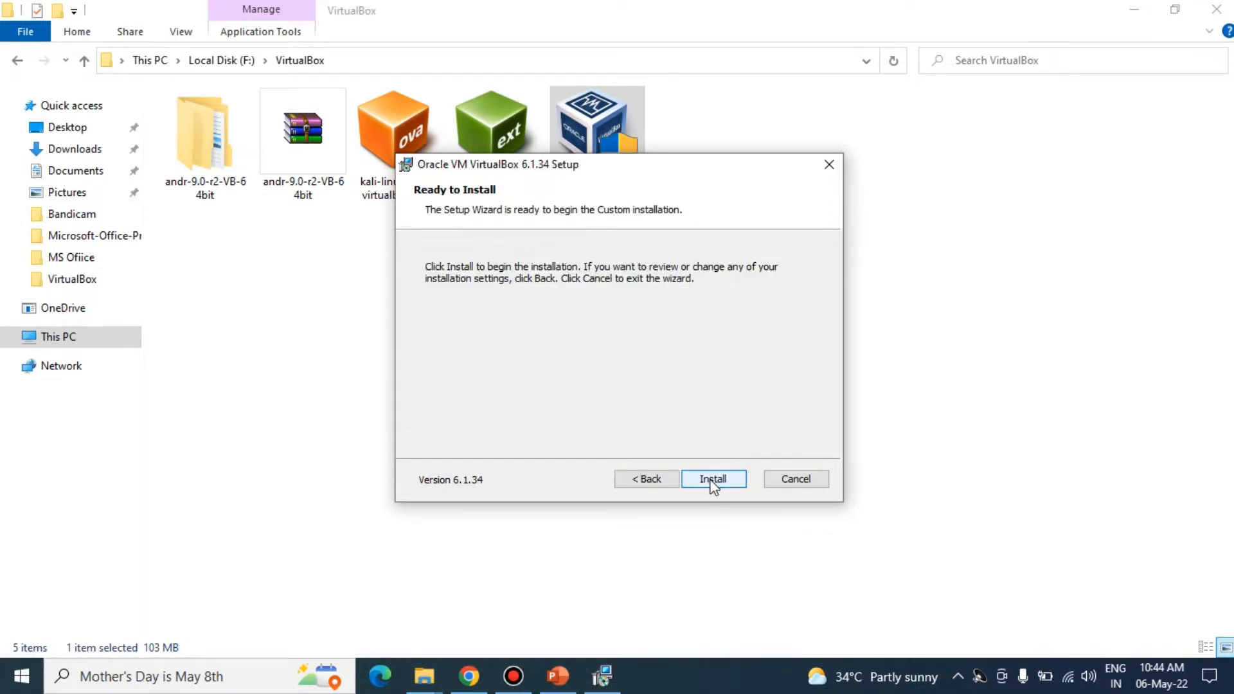
pyautogui.click(712, 481)
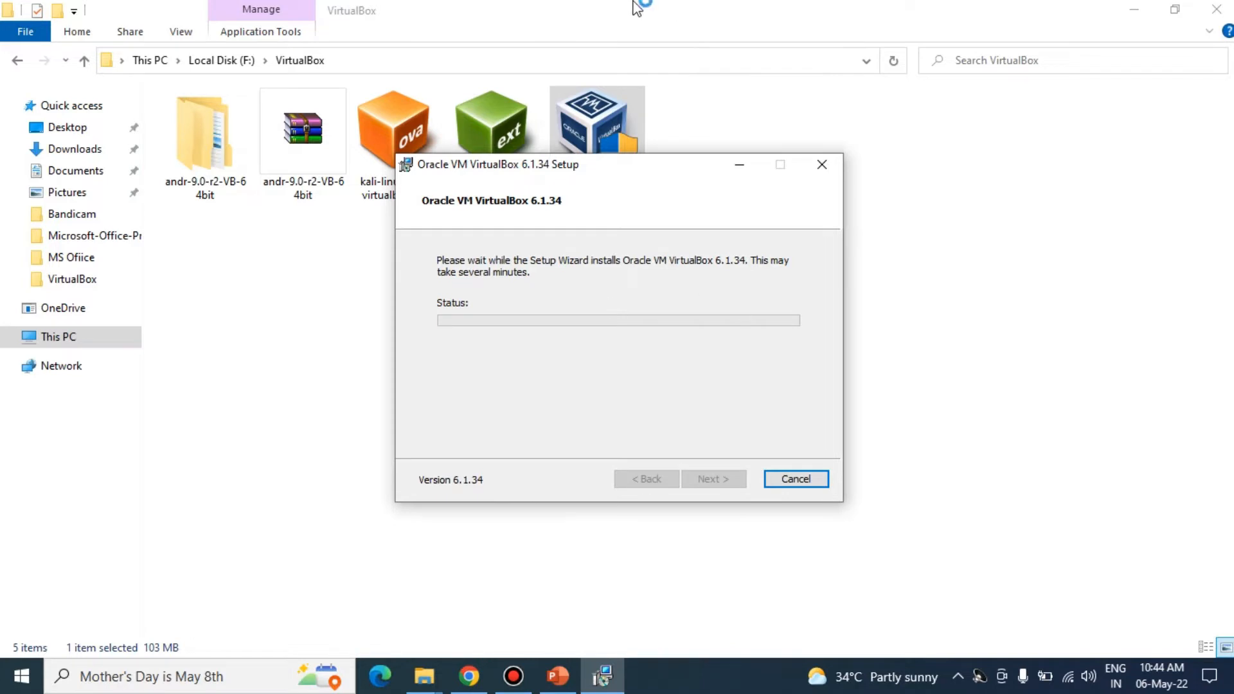
pyautogui.moveTo(635, 8)
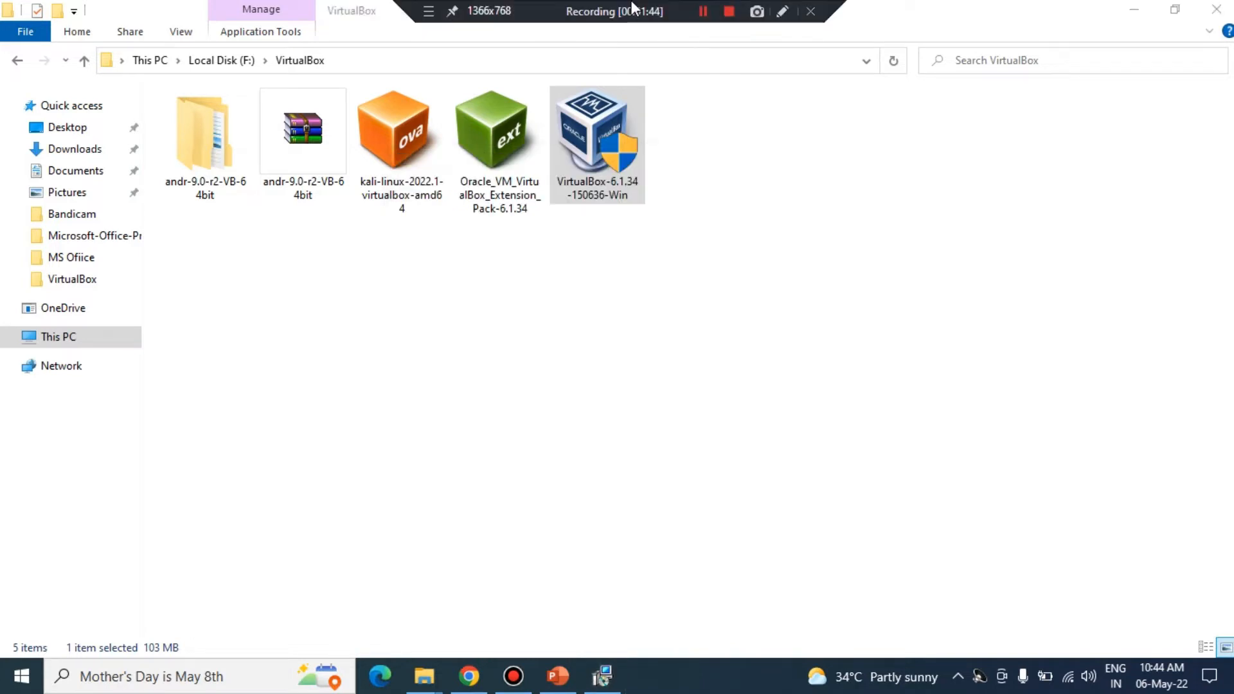
pyautogui.click(704, 11)
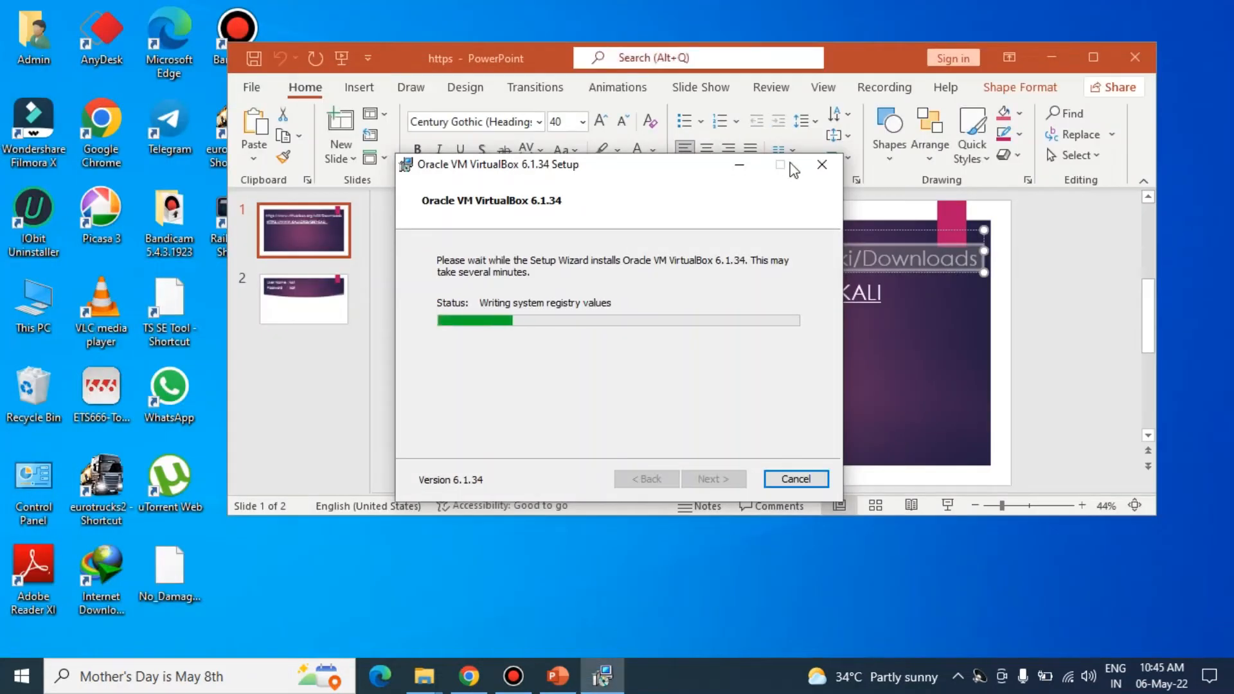
pyautogui.moveTo(681, 6)
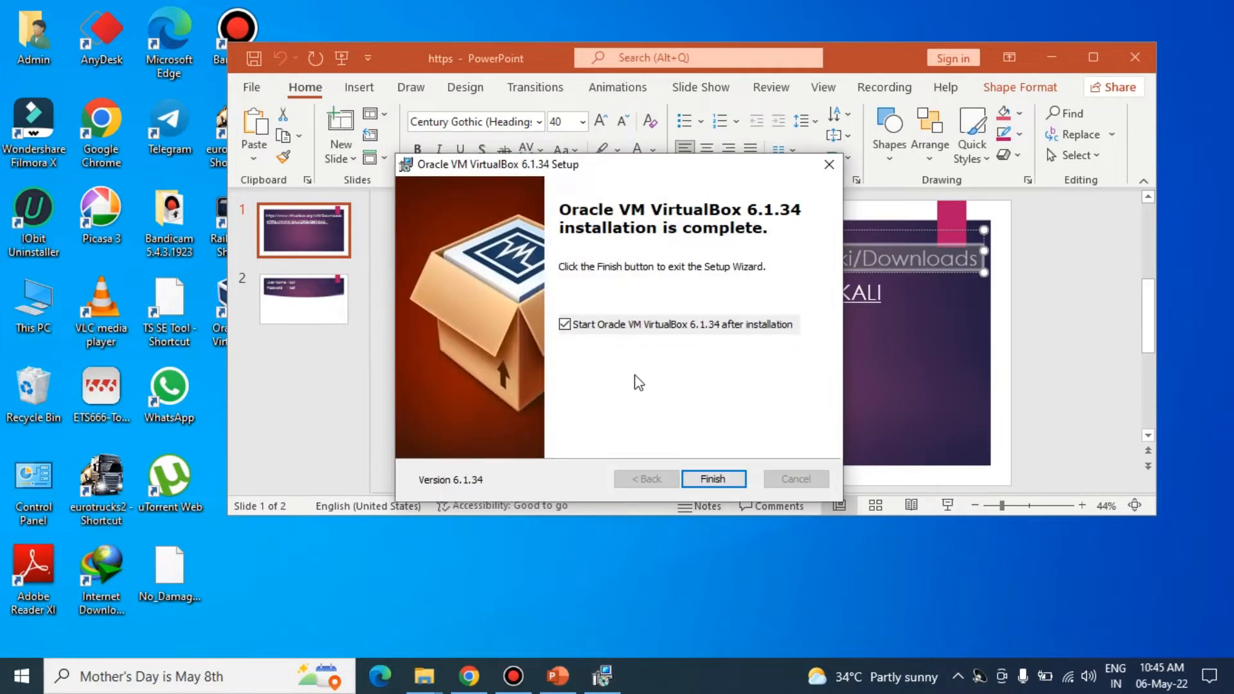
# Turn off starting Oracle VM VirtualBox 6.1.34 after installation and finish the setup wizard
pyautogui.click(565, 330)
pyautogui.click(714, 479)
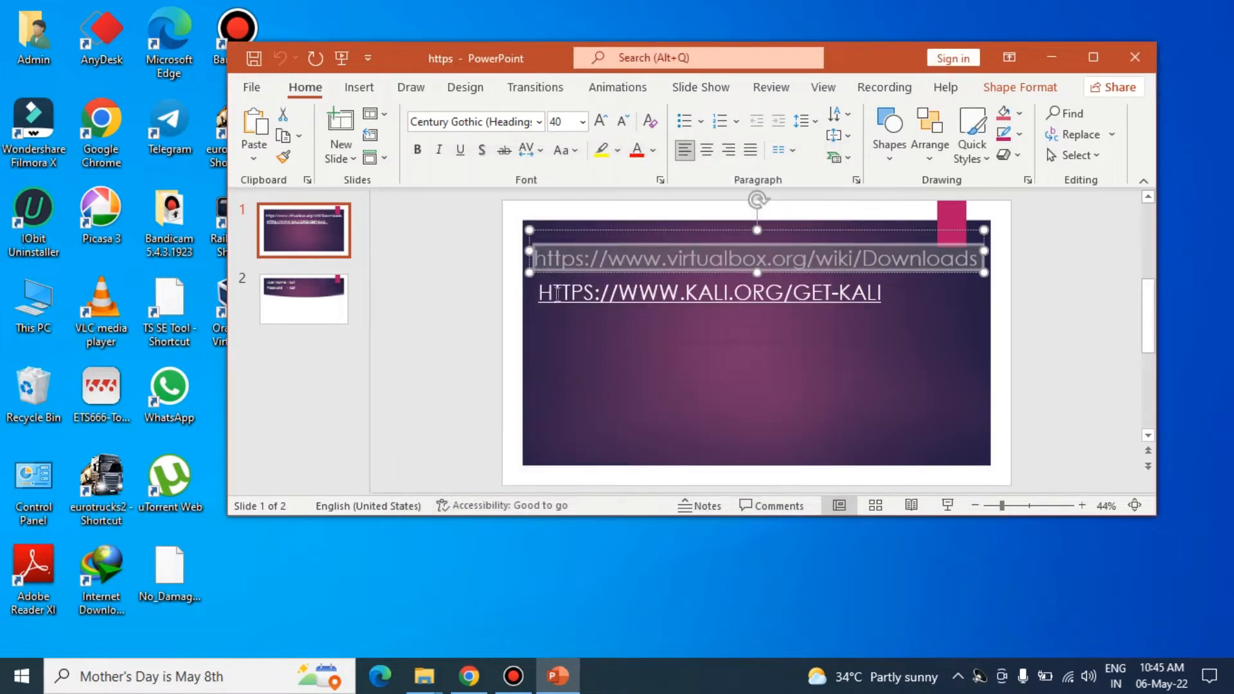
pyautogui.click(641, 307)
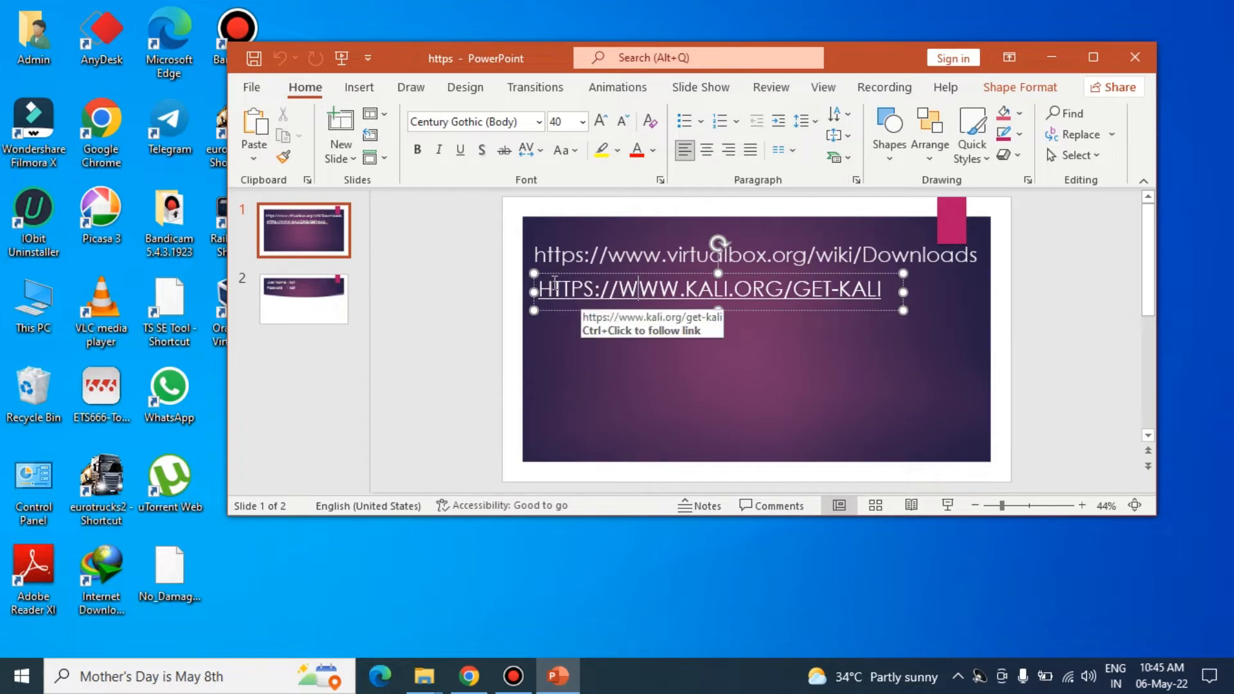
pyautogui.moveTo(542, 289); pyautogui.dragTo(842, 288)
pyautogui.rightClick(842, 288)
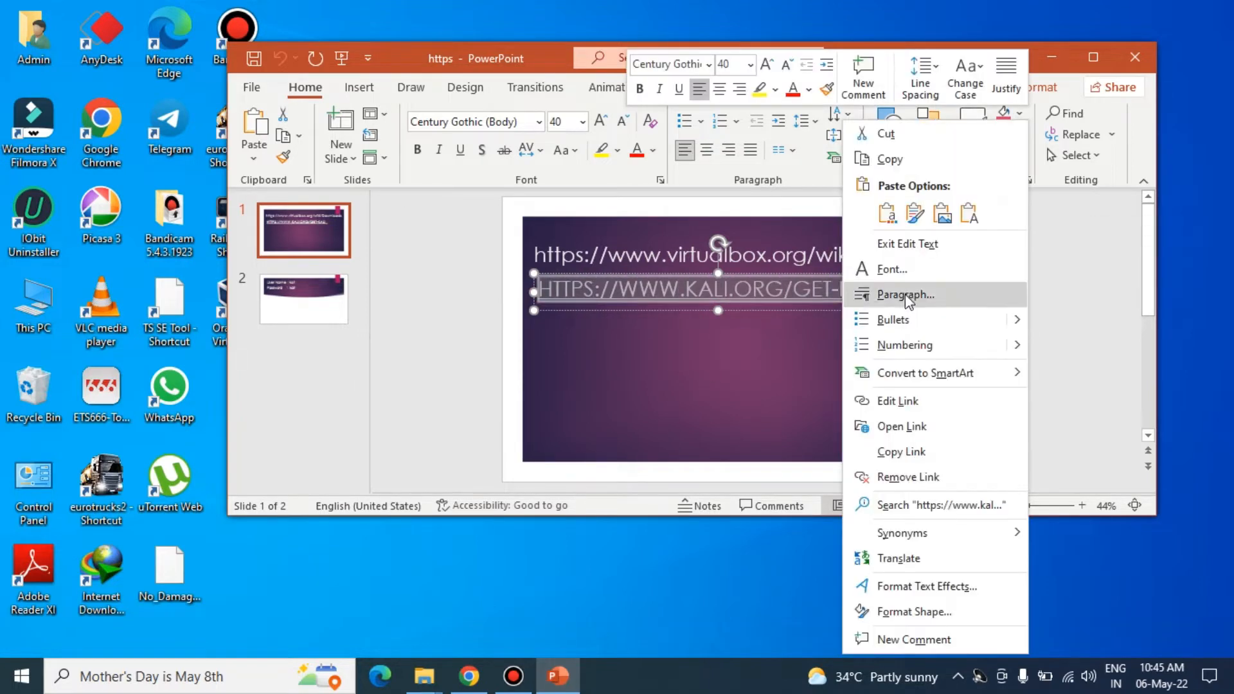
pyautogui.click(905, 162)
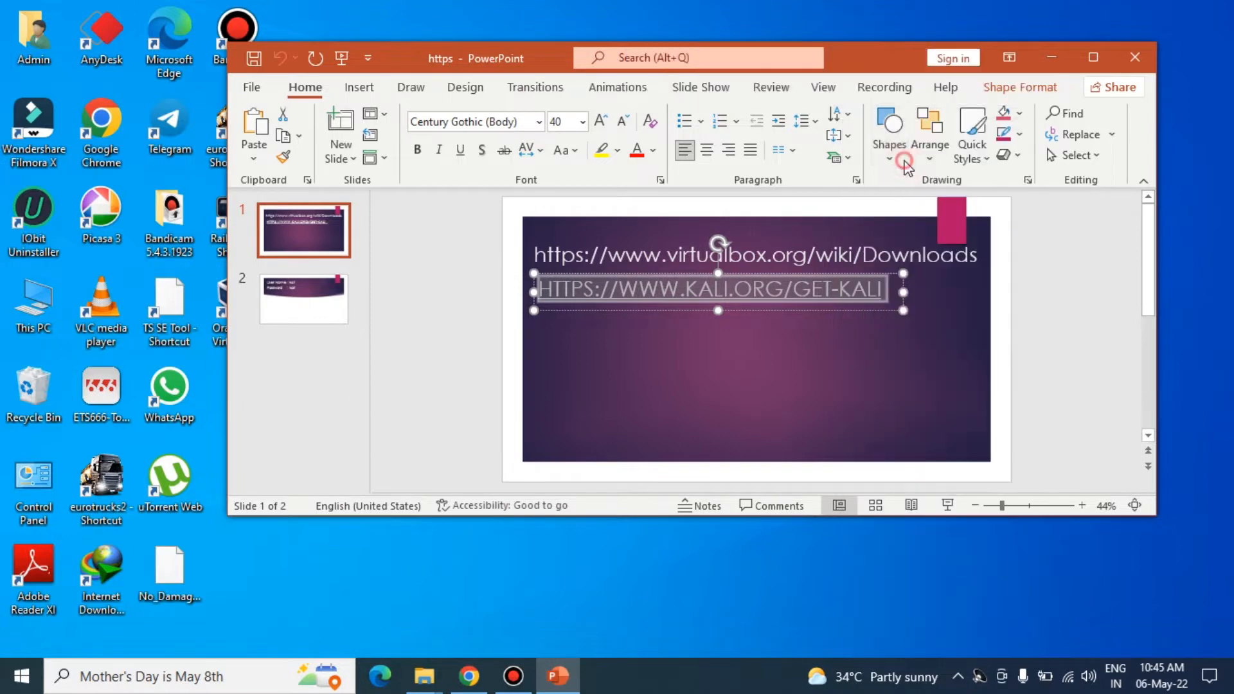
pyautogui.click(469, 677)
pyautogui.click(334, 19)
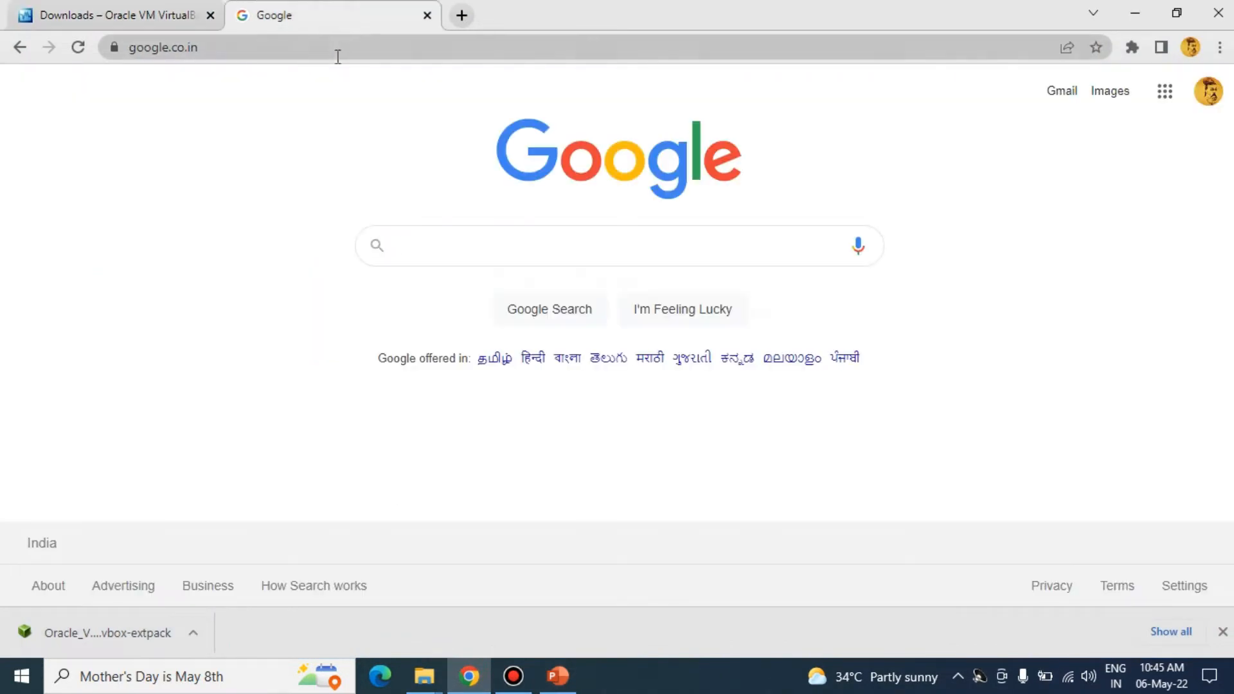
pyautogui.click(338, 52)
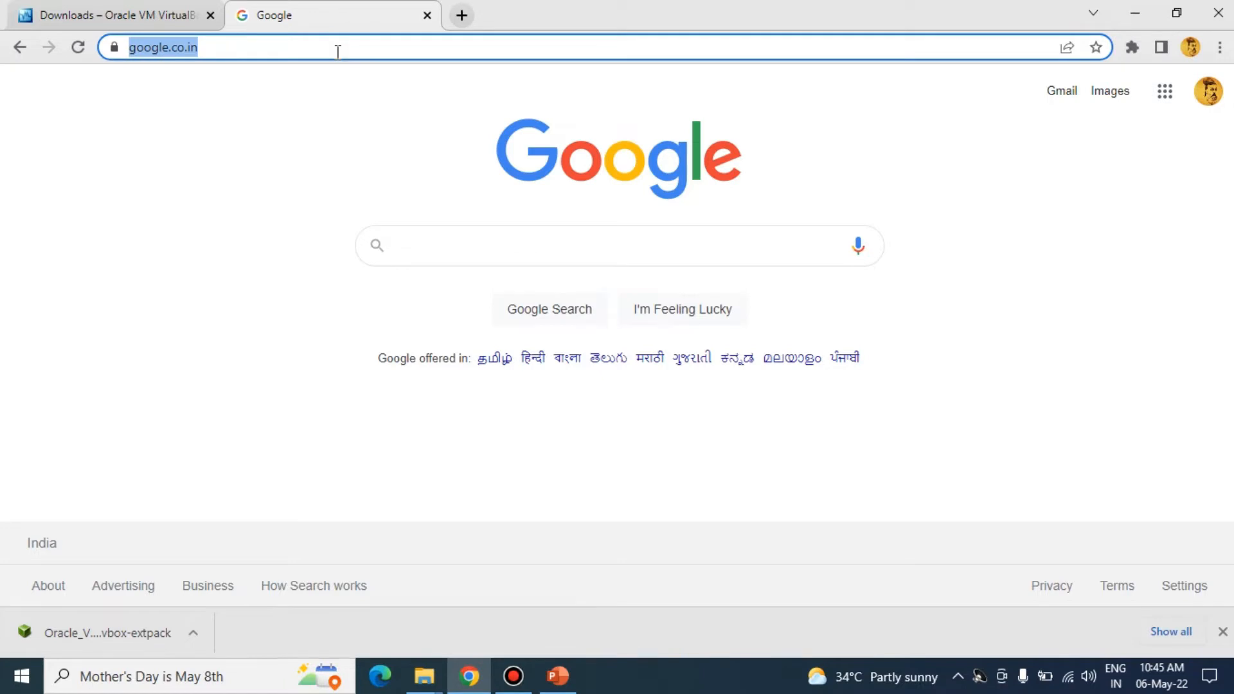
pyautogui.hotkey('ctrl', 'v')
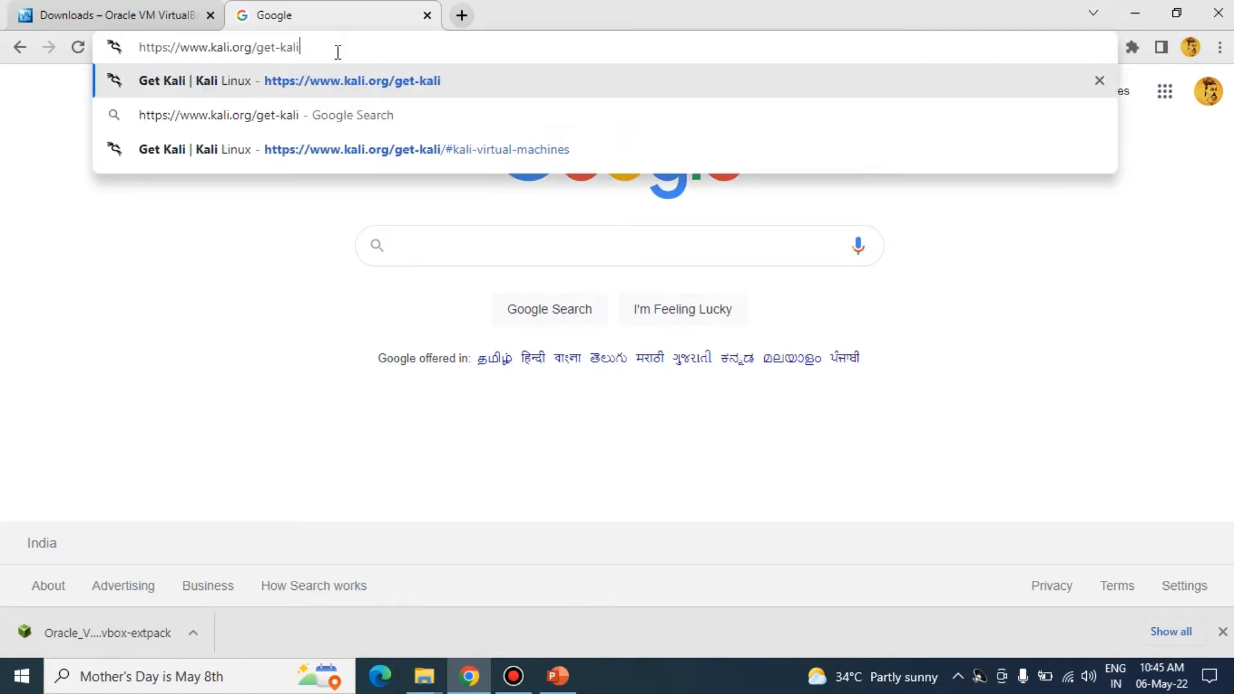
pyautogui.press('Return')
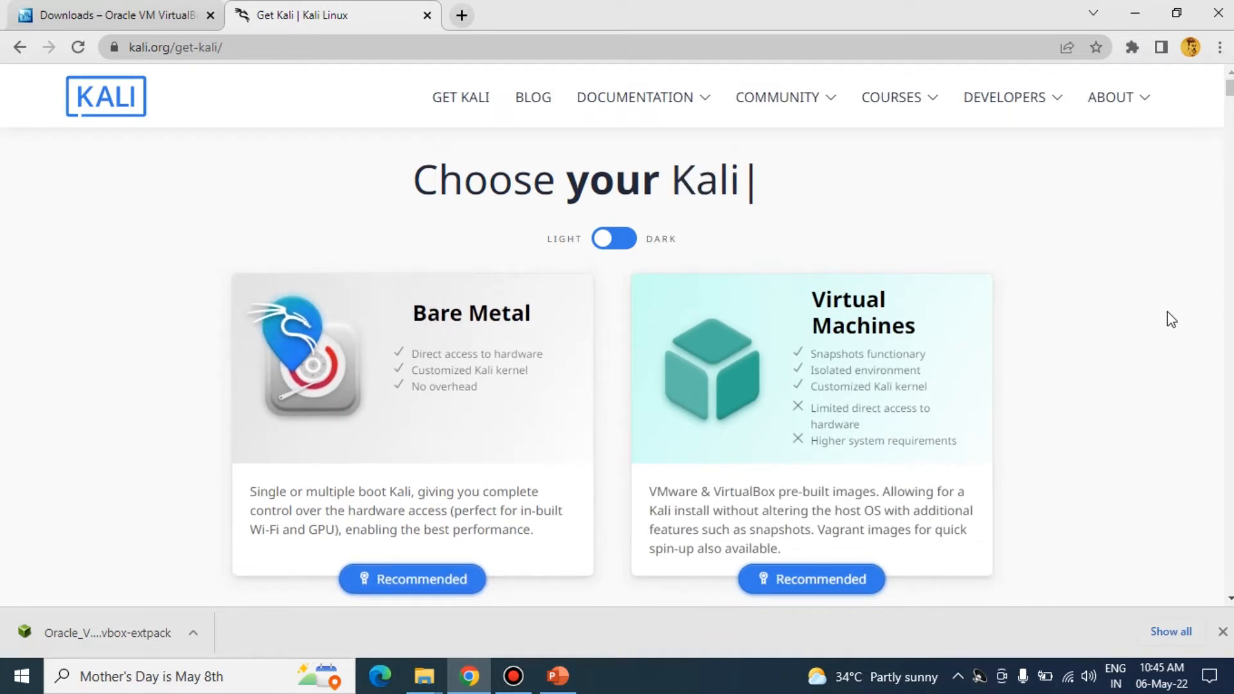
# Open the Virtual Machines section of the Kali page and go to its 64-bit VMware and VirtualBox images
pyautogui.scroll(-1, 1066, 364)
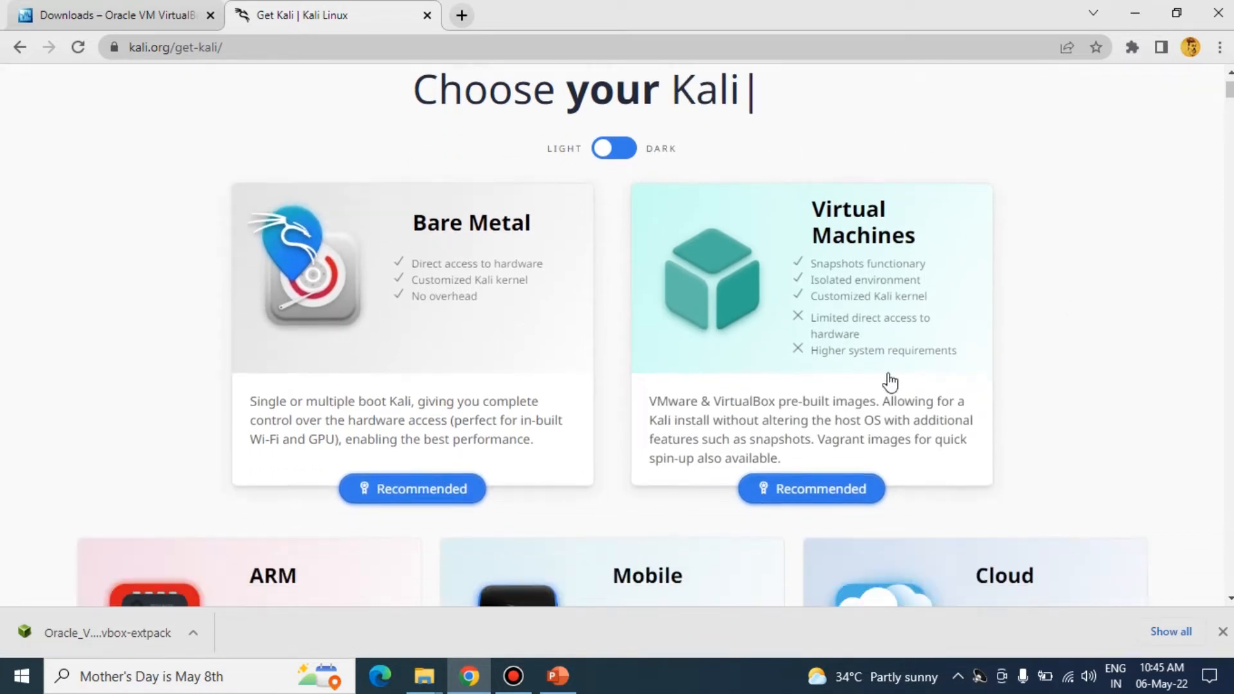
pyautogui.click(860, 280)
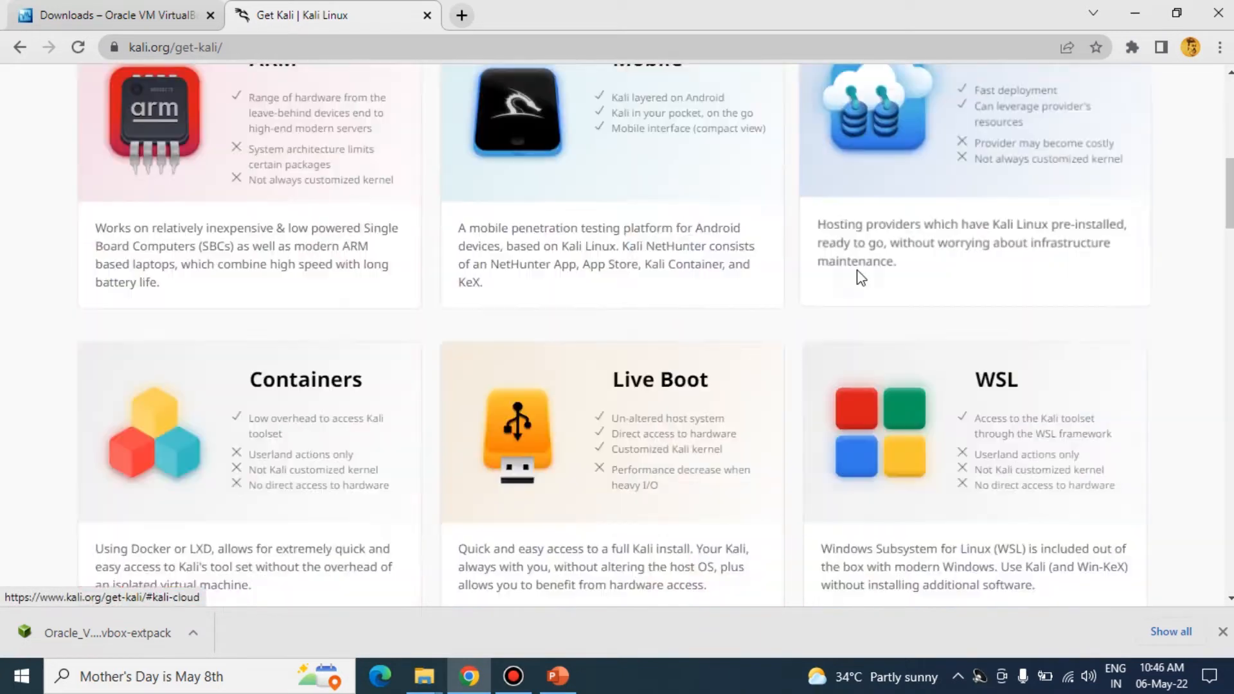
pyautogui.scroll(-4, 780, 311)
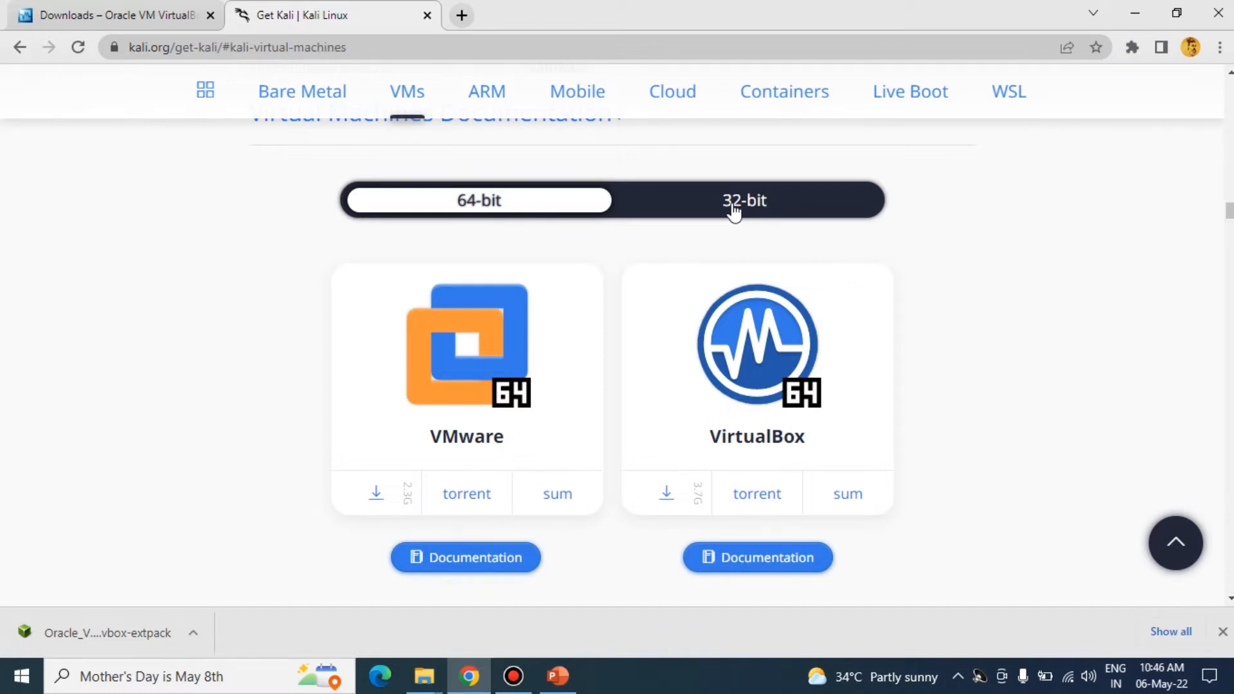
# Search Windows for system, open System Information to check the PC's system type, and close it
pyautogui.click(22, 686)
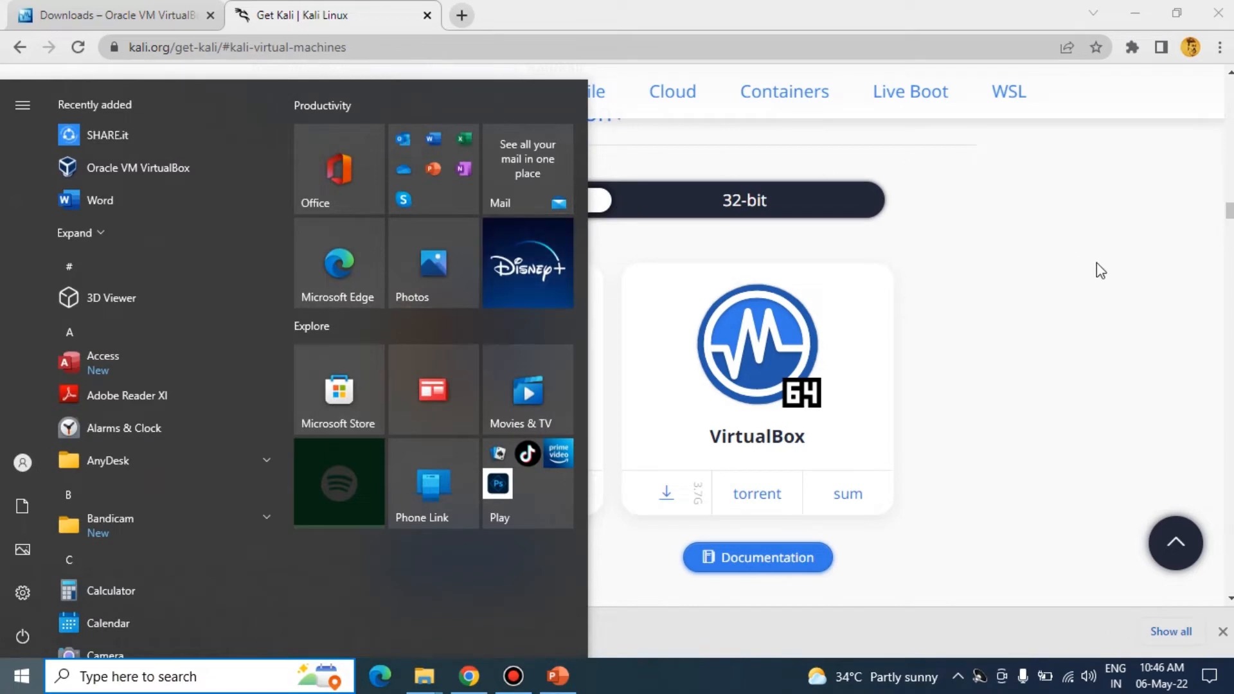
pyautogui.click(1029, 284)
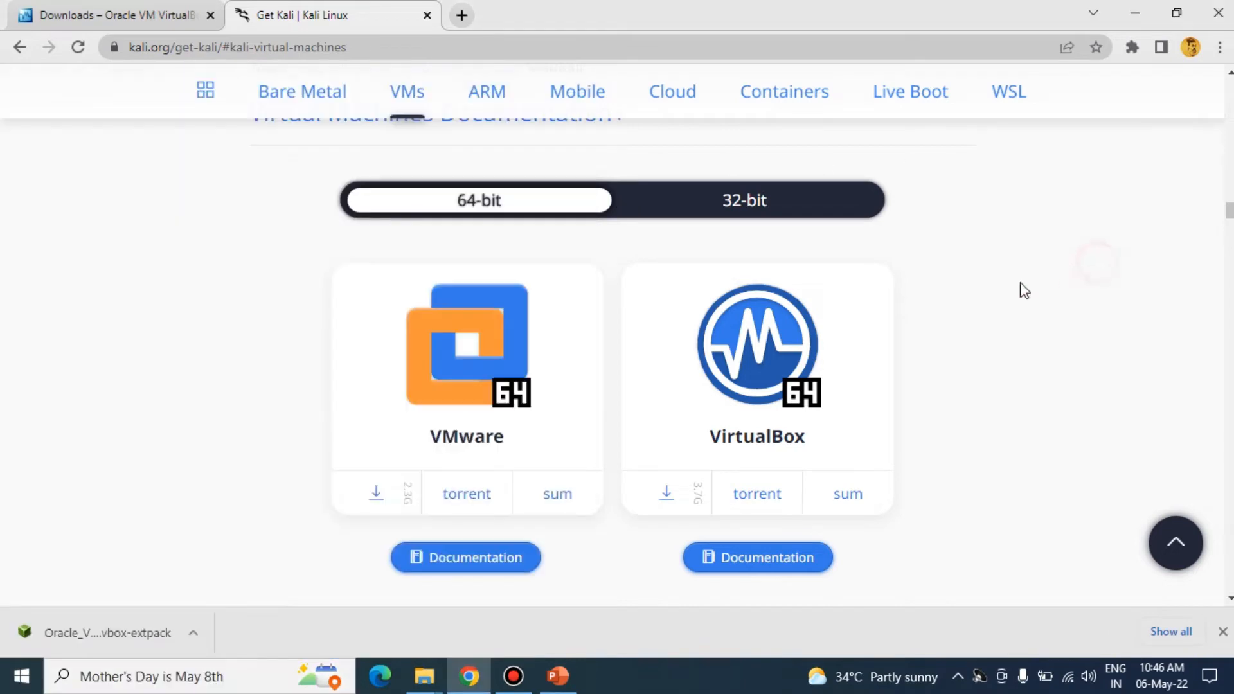
pyautogui.click(26, 676)
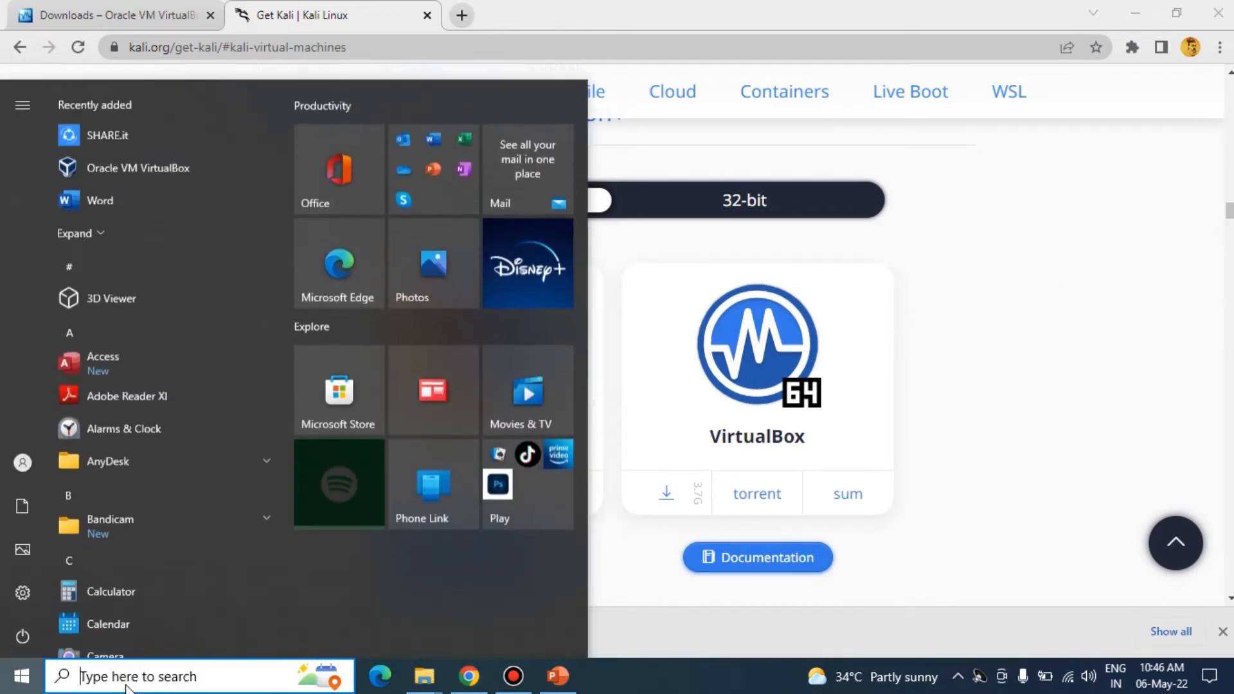
pyautogui.click(127, 686)
pyautogui.write('sy')
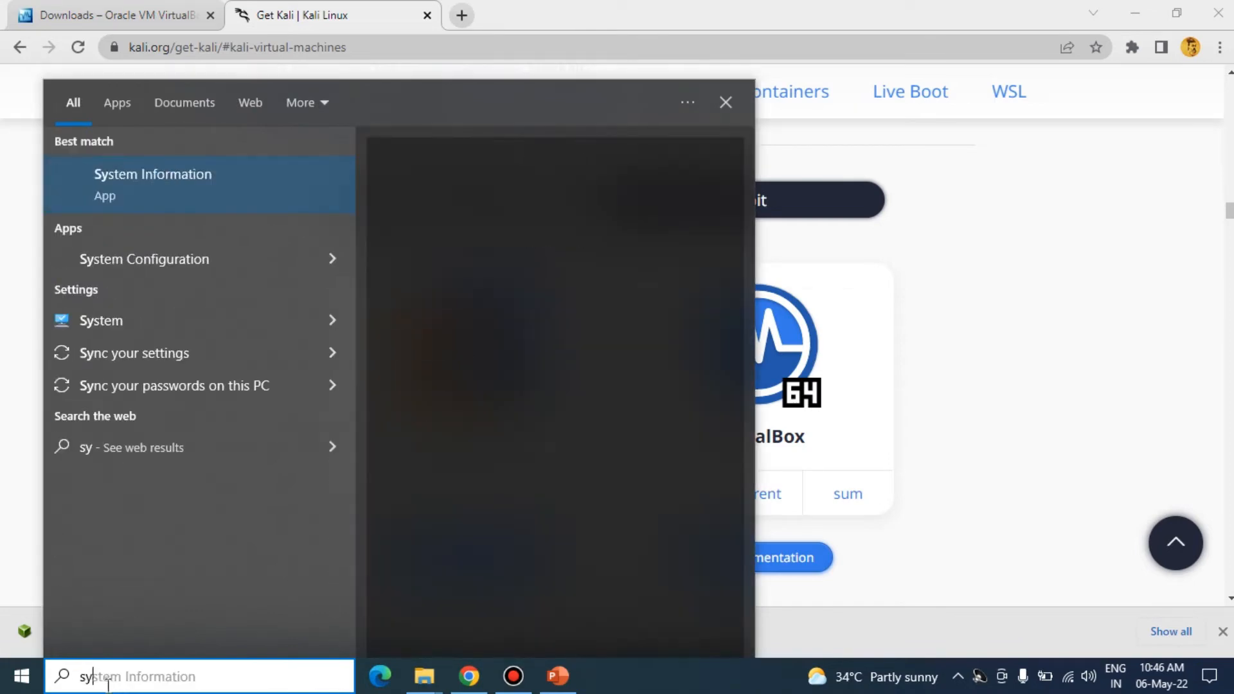
pyautogui.write('stem')
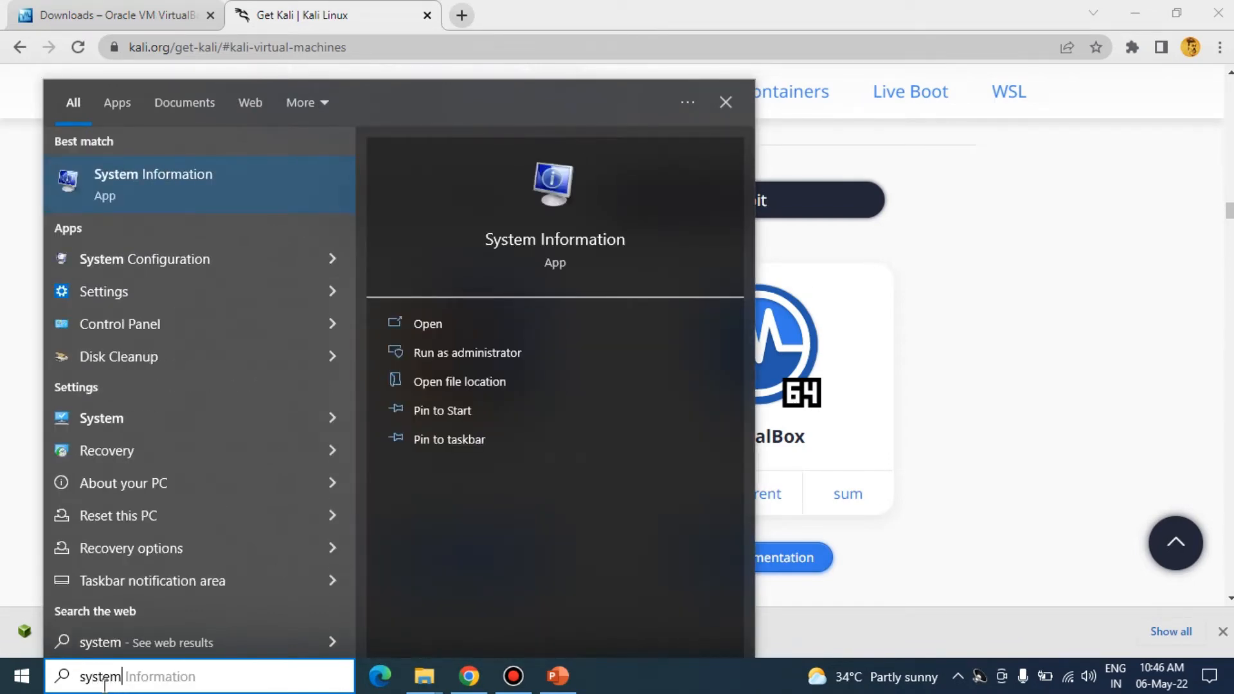
pyautogui.press('Return')
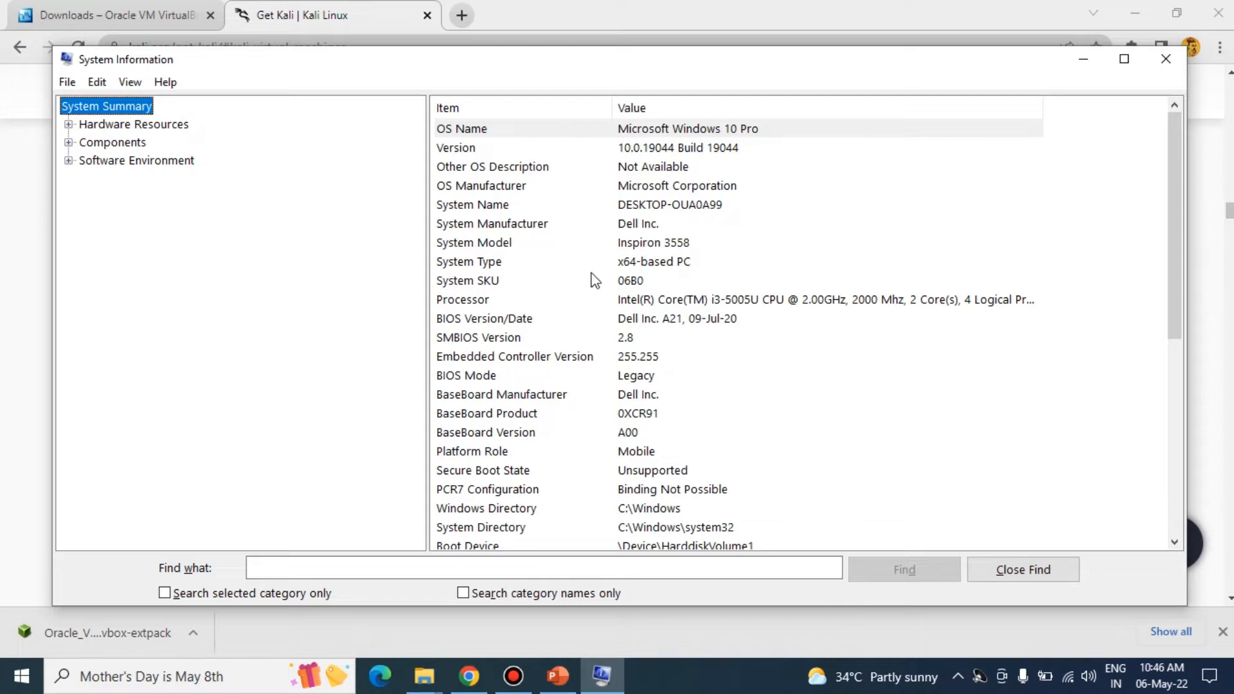
pyautogui.click(1166, 60)
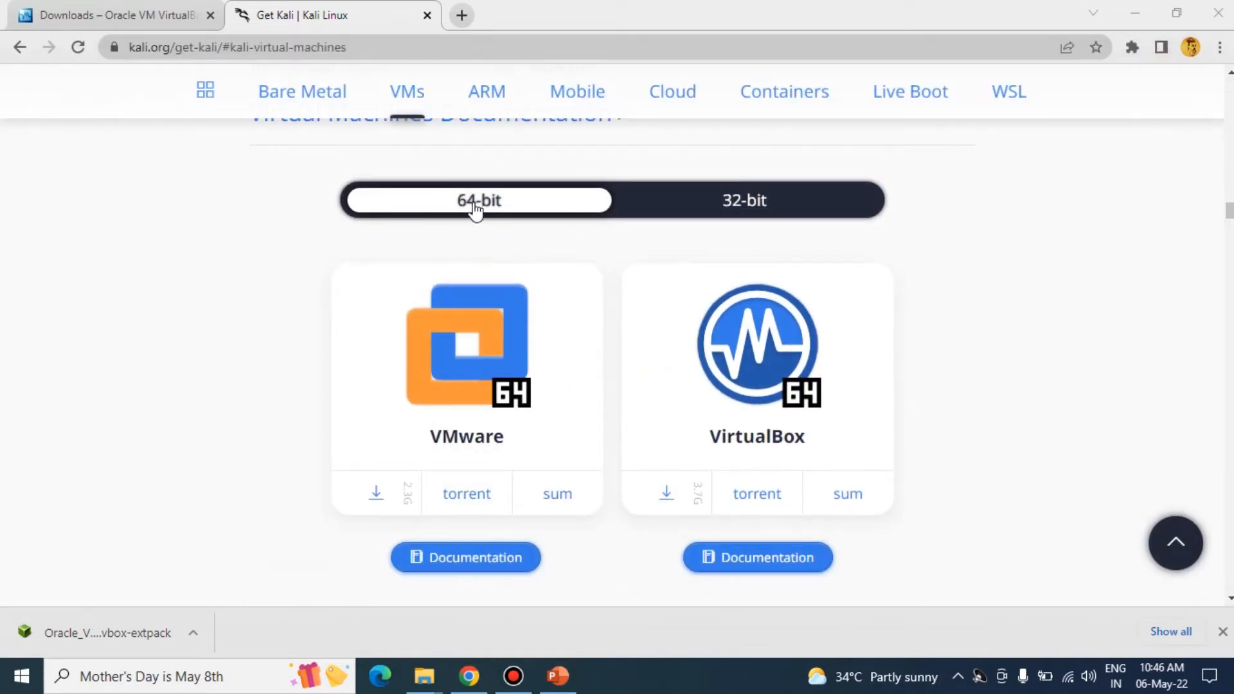
# Start downloading the 64-bit Kali image for VirtualBox, cancel the download and dismiss the downloads bar
pyautogui.click(779, 361)
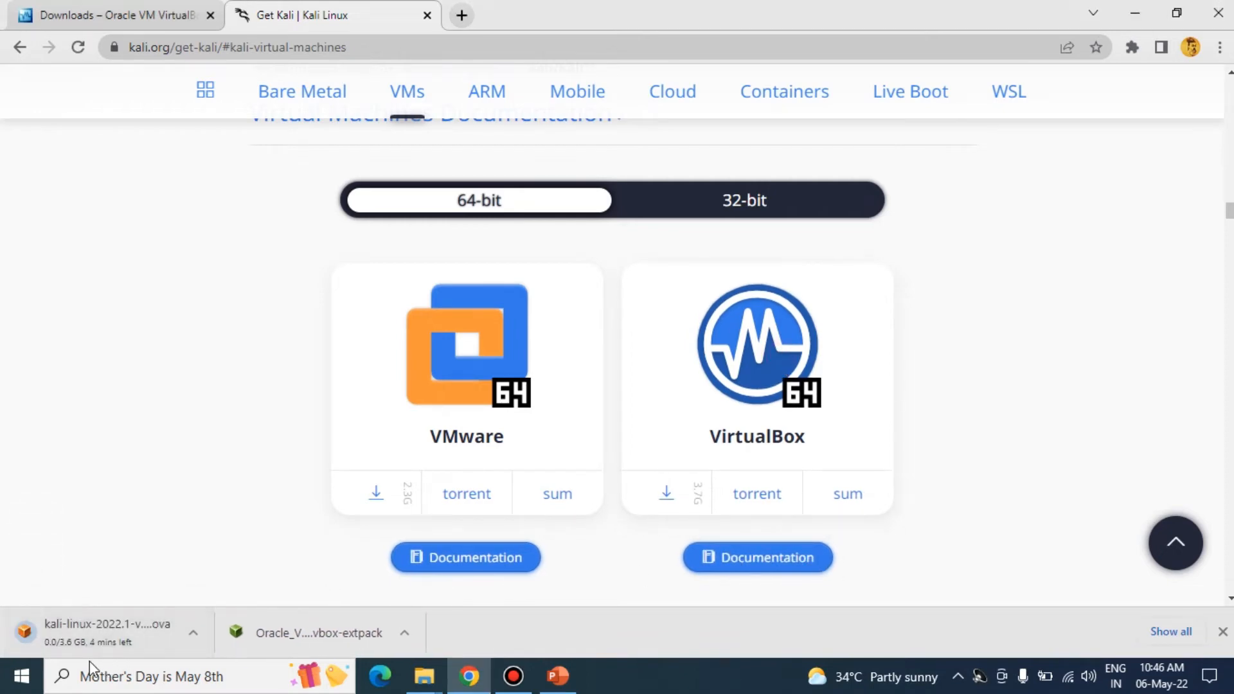
pyautogui.click(194, 636)
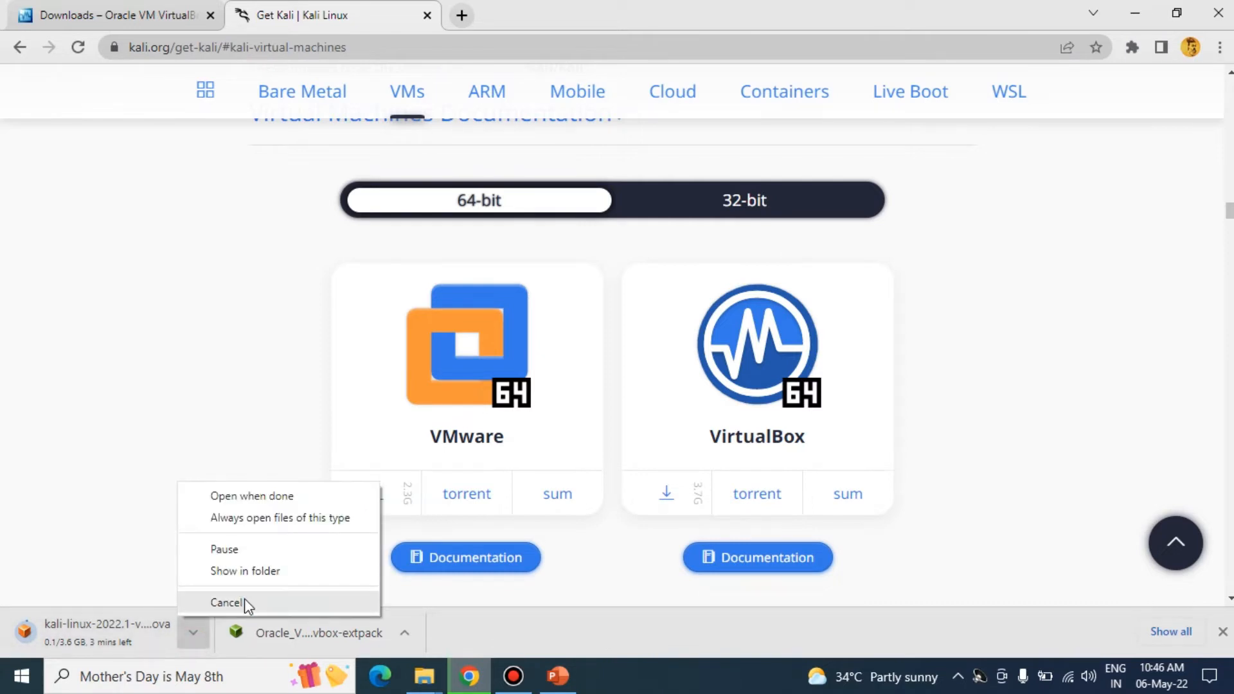
pyautogui.click(226, 603)
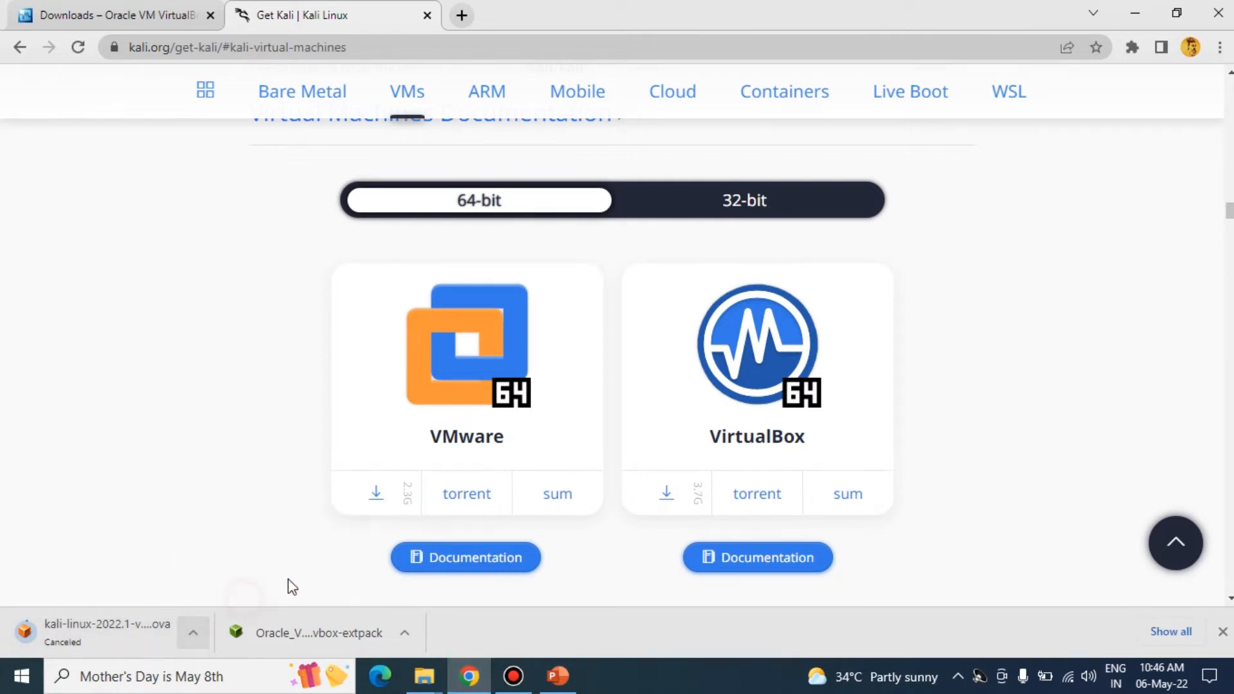
pyautogui.click(1223, 632)
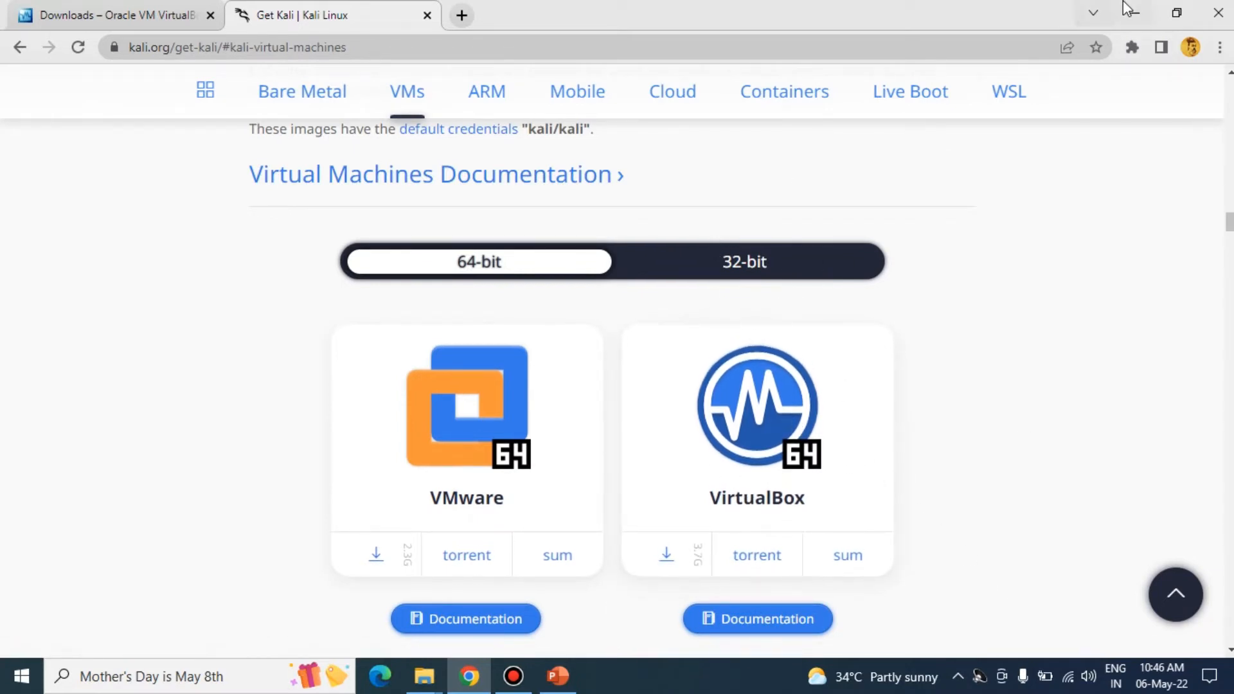
# Minimize Chrome and PowerPoint, check the downloaded files in the VirtualBox folder, and minimize that folder
pyautogui.click(1147, 9)
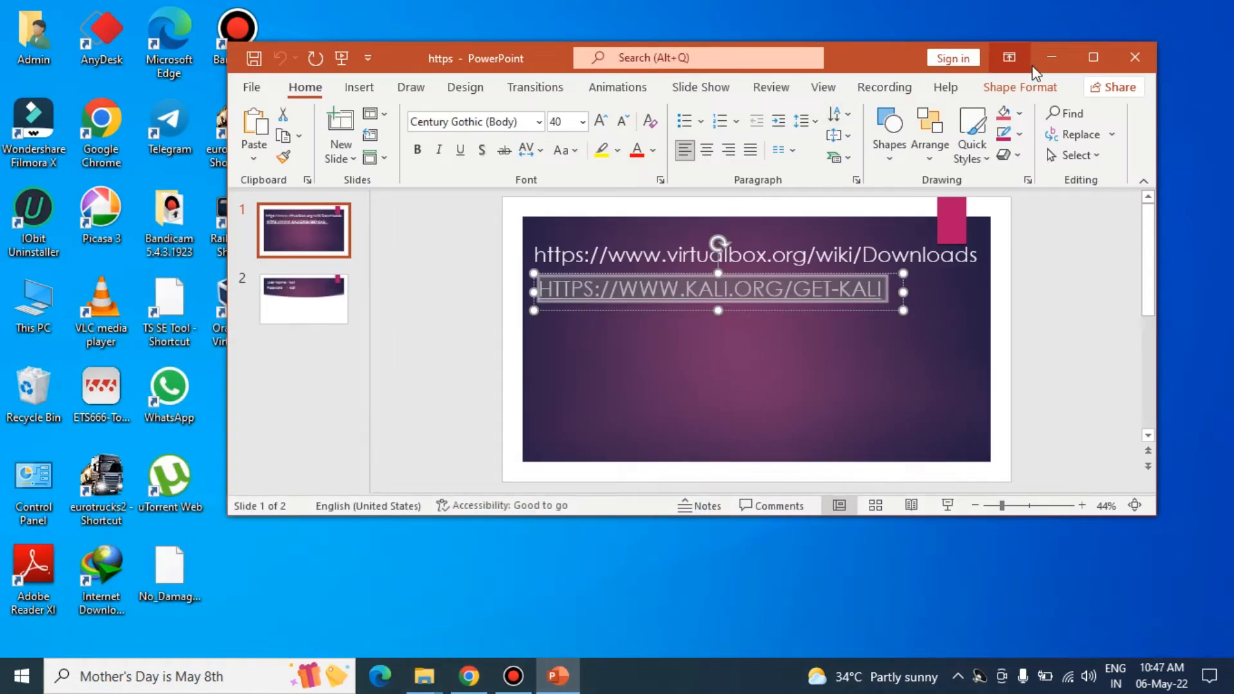
pyautogui.click(1053, 51)
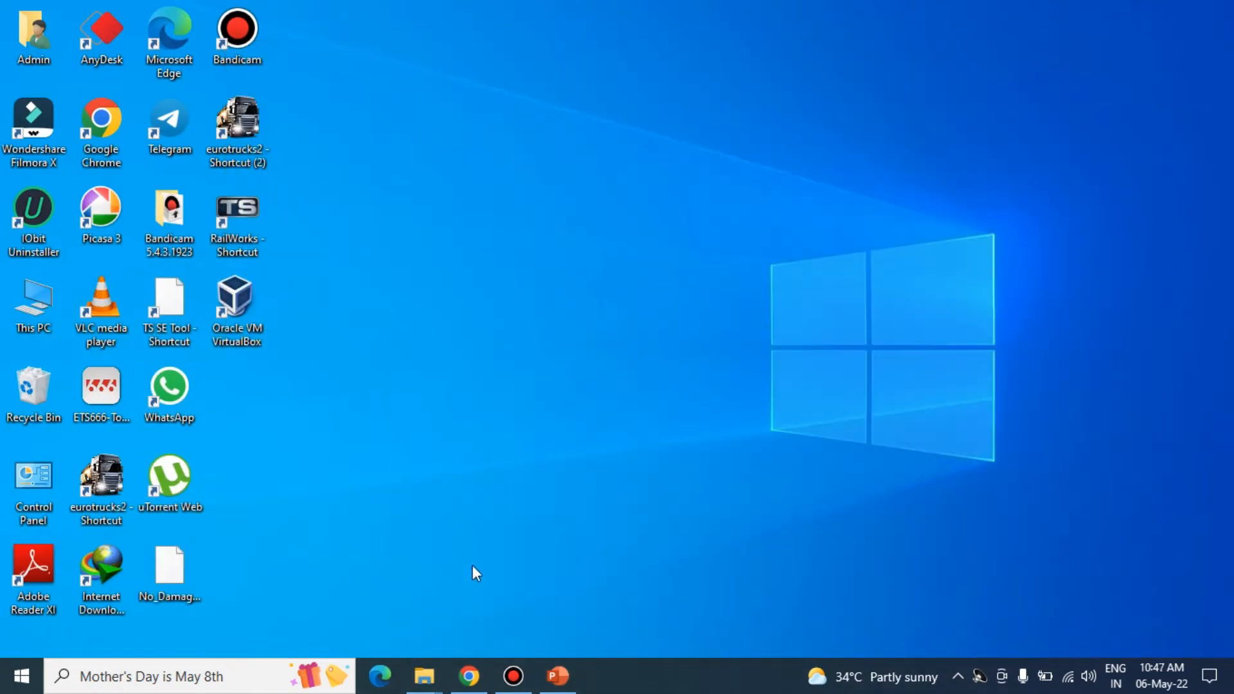
pyautogui.moveTo(424, 677)
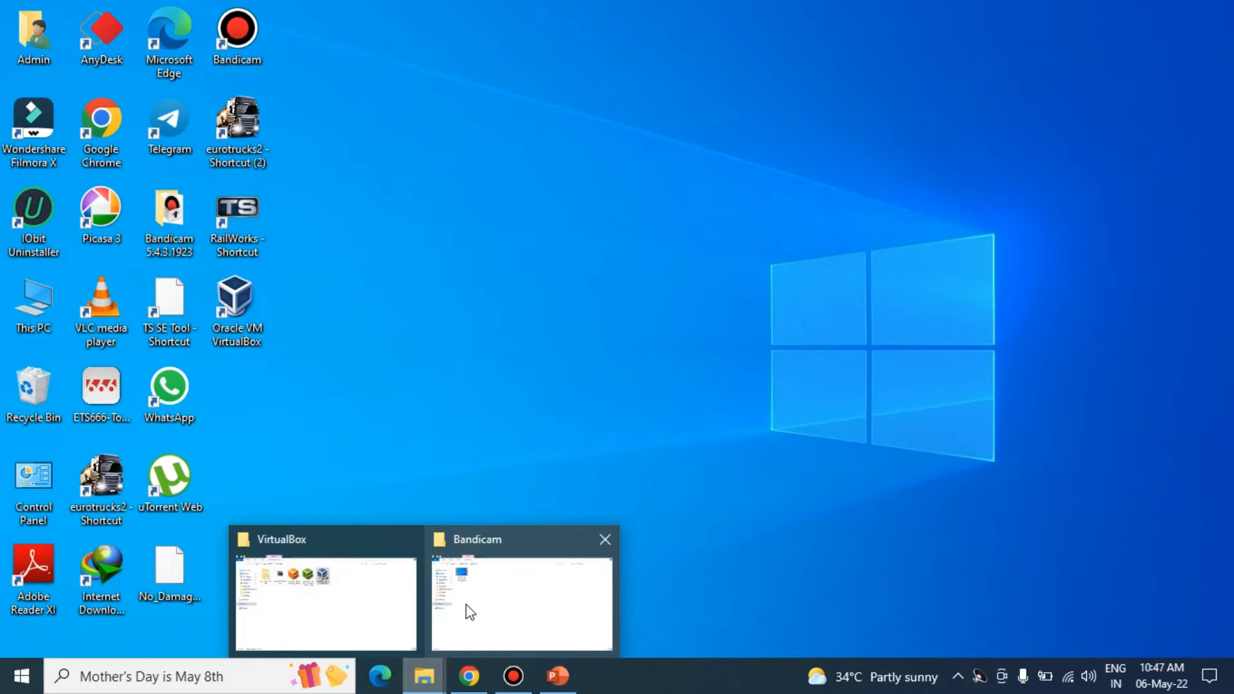
pyautogui.click(410, 609)
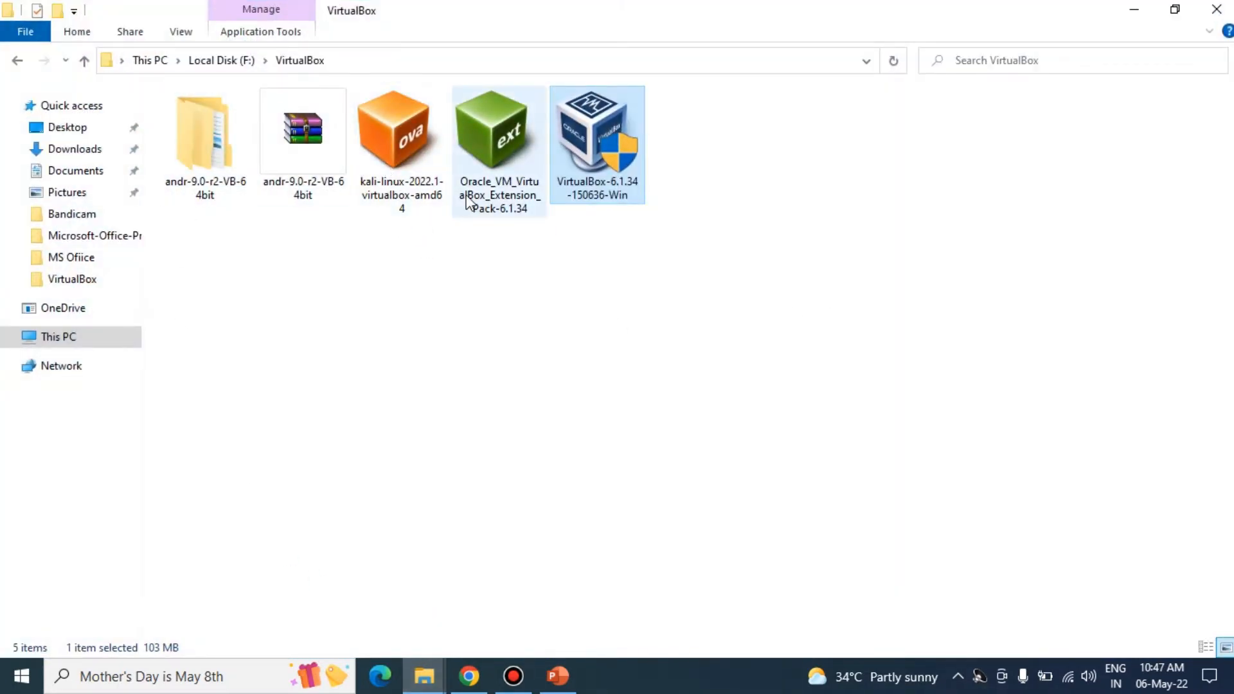
pyautogui.click(1138, 18)
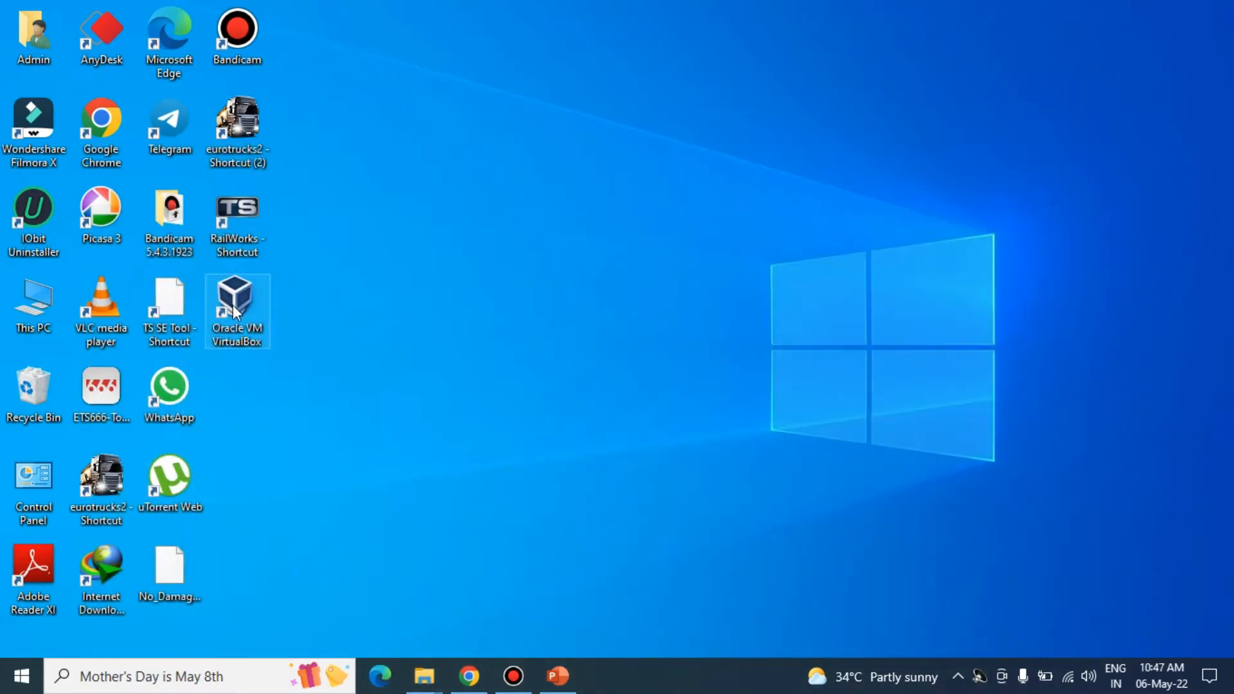
# Launch Oracle VM VirtualBox and remove the existing kali-linux-2022.1-virtualbox-amd64 machine, deleting all its files
pyautogui.doubleClick(233, 307)
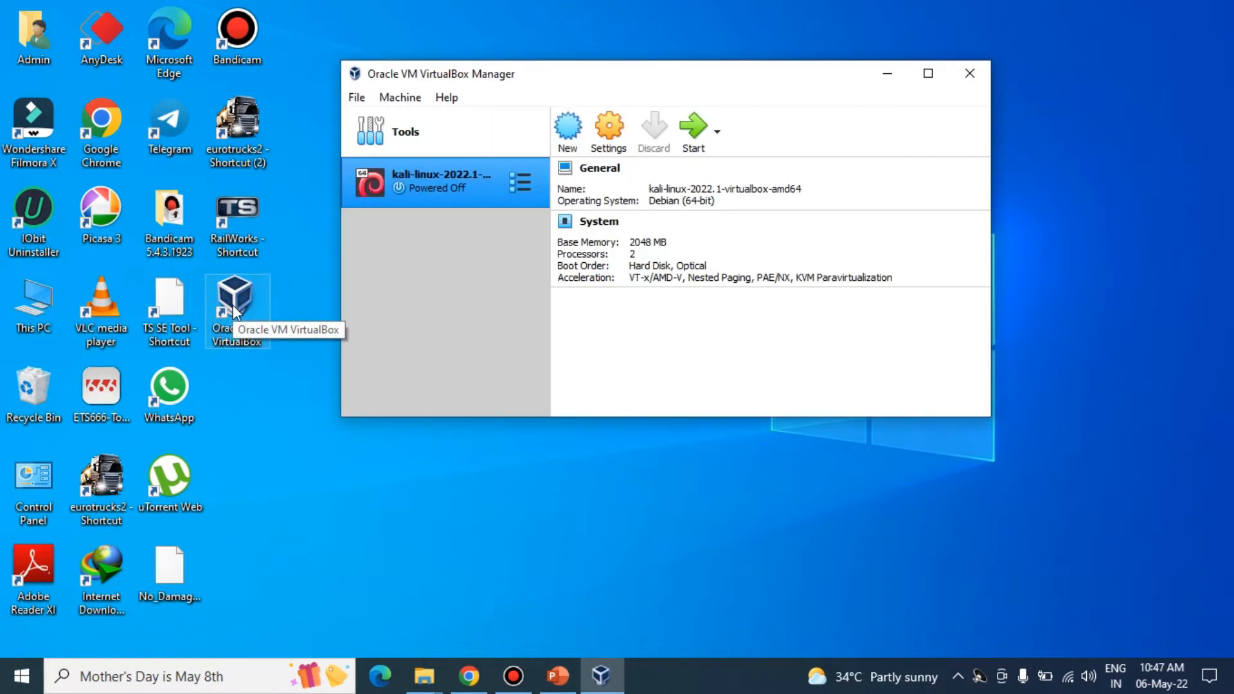
pyautogui.rightClick(442, 182)
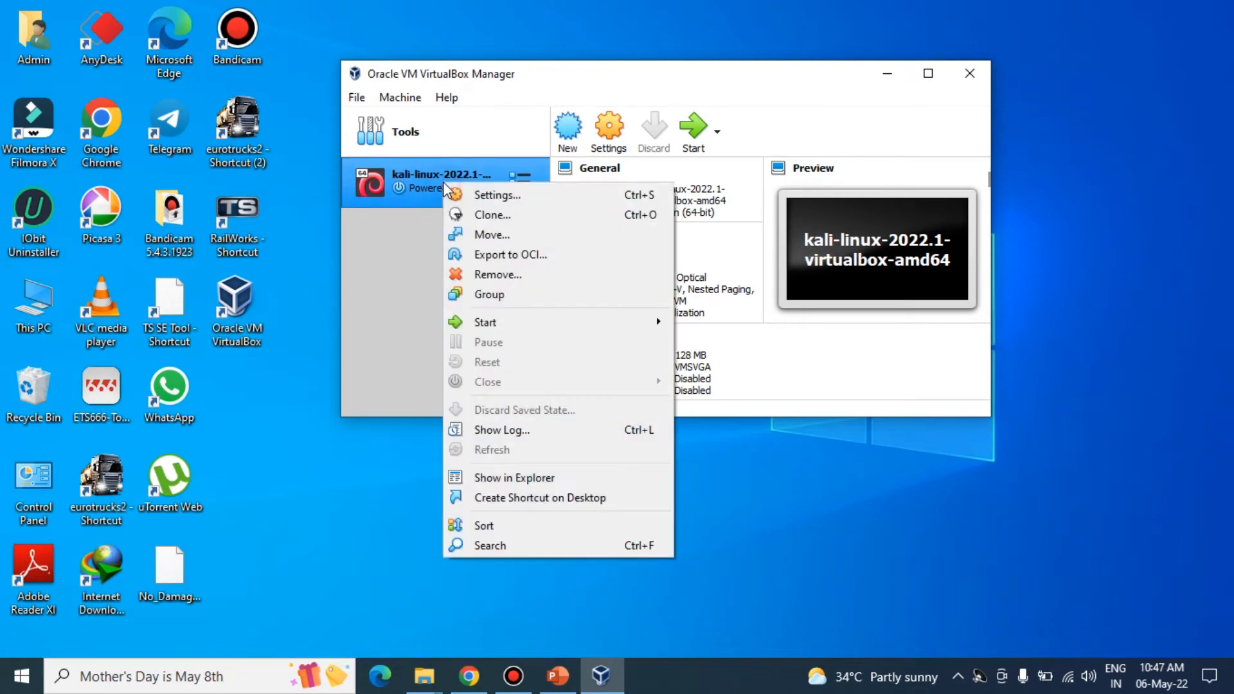
pyautogui.click(495, 275)
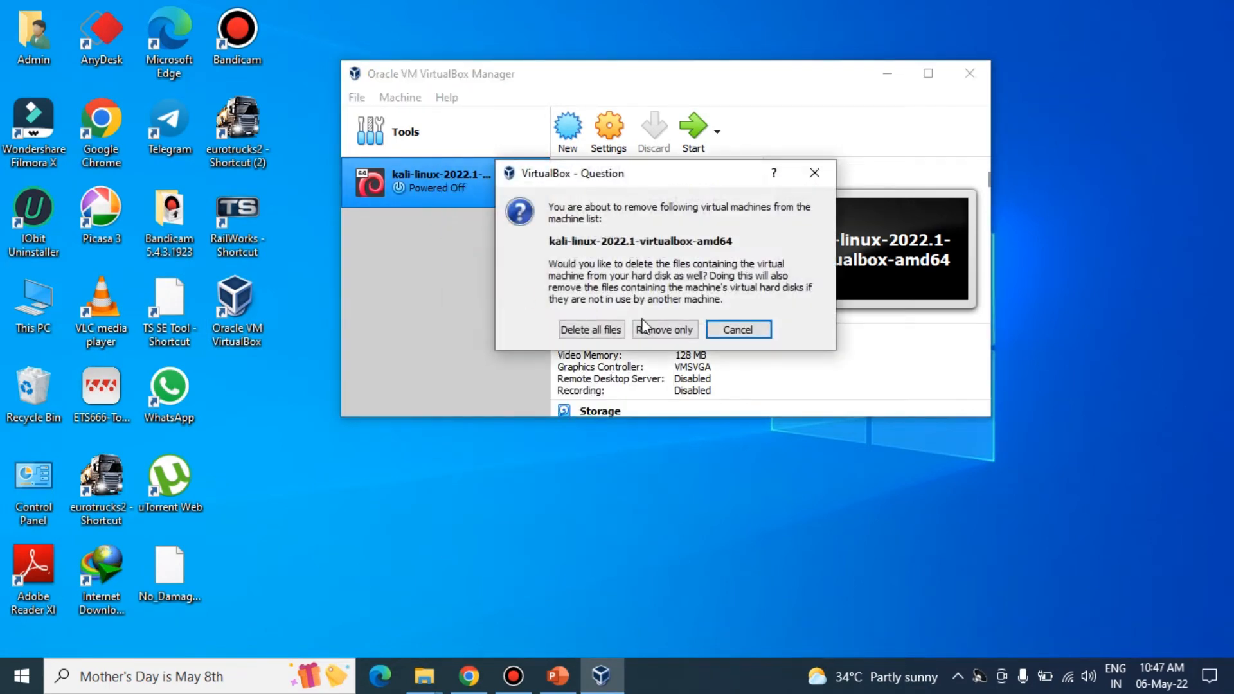
pyautogui.click(600, 330)
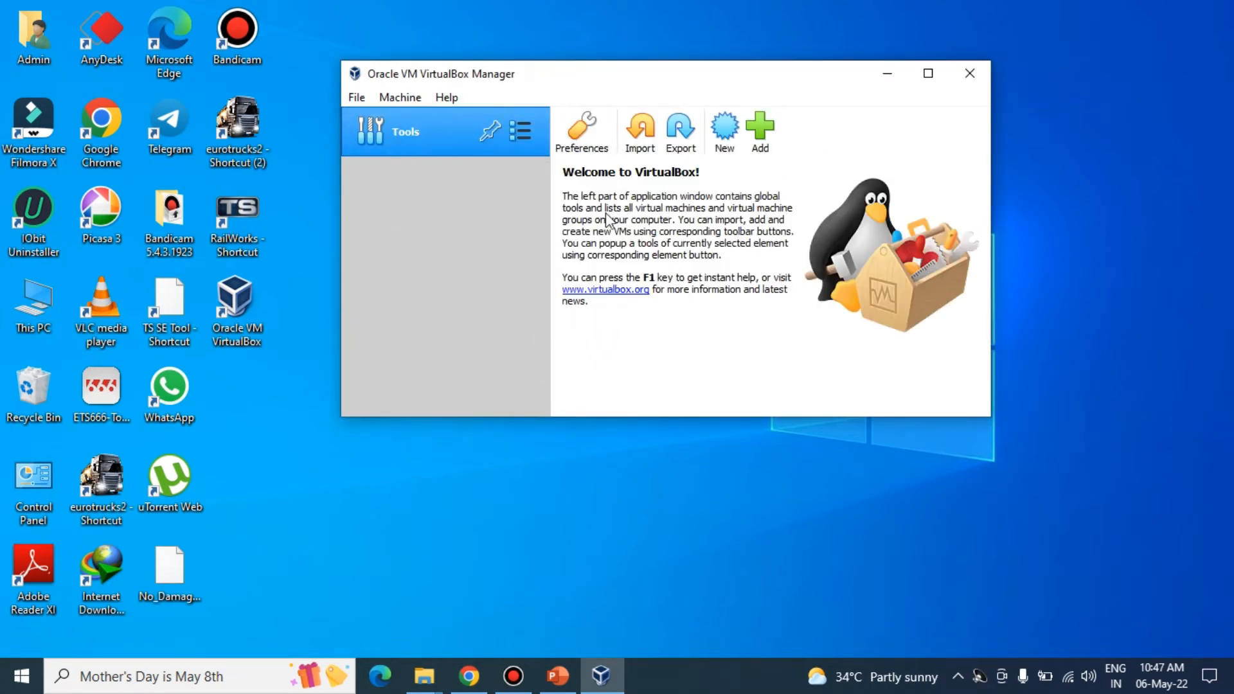
# Import the kali-linux-2022.1-virtualbox-amd64 appliance from the VirtualBox folder with its default settings, agreeing to the software license
pyautogui.click(435, 683)
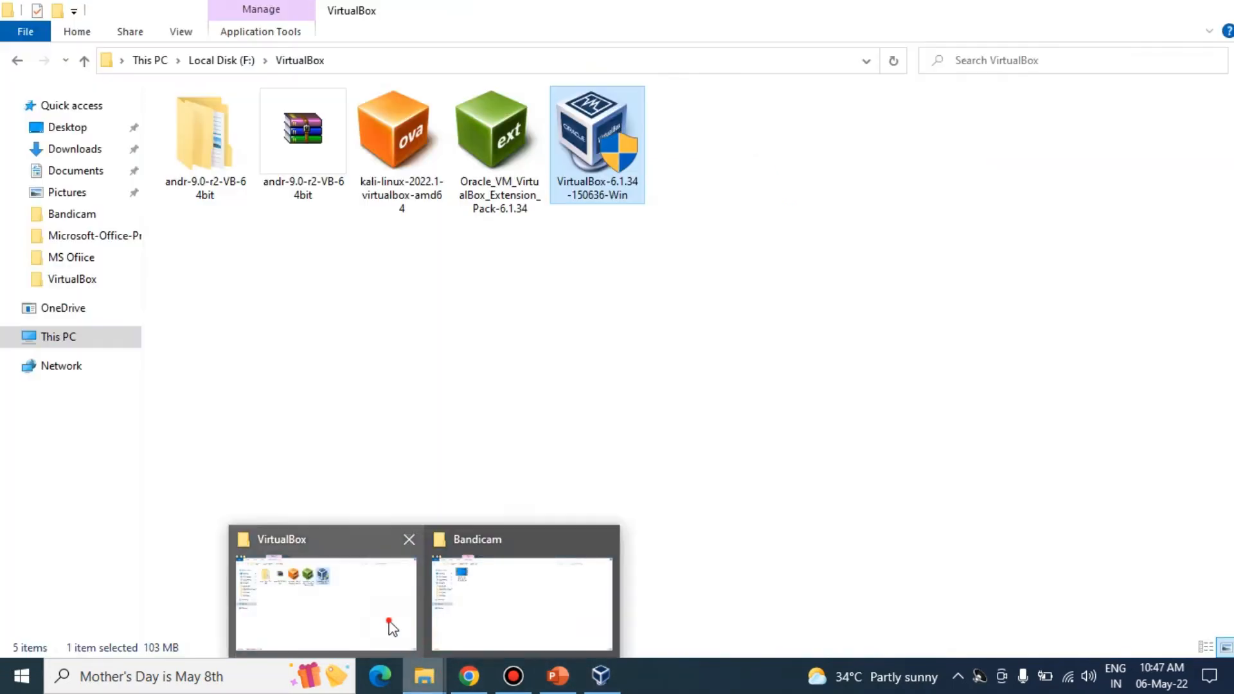
pyautogui.click(387, 645)
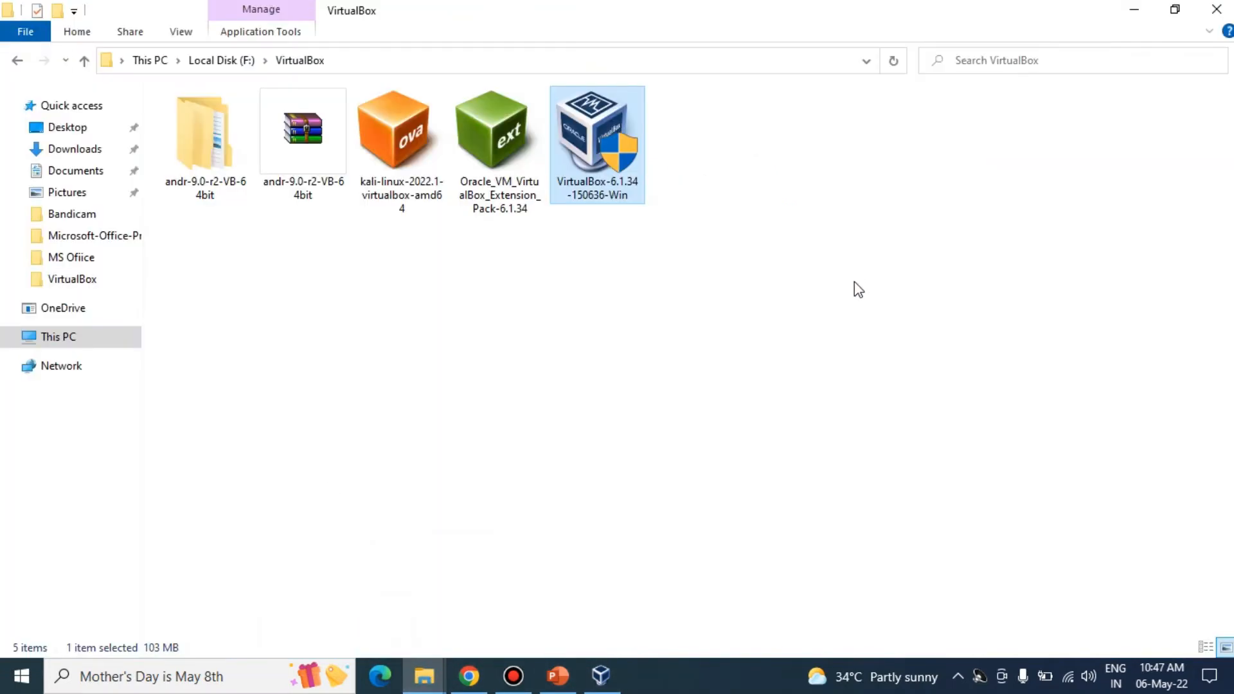
pyautogui.click(411, 178)
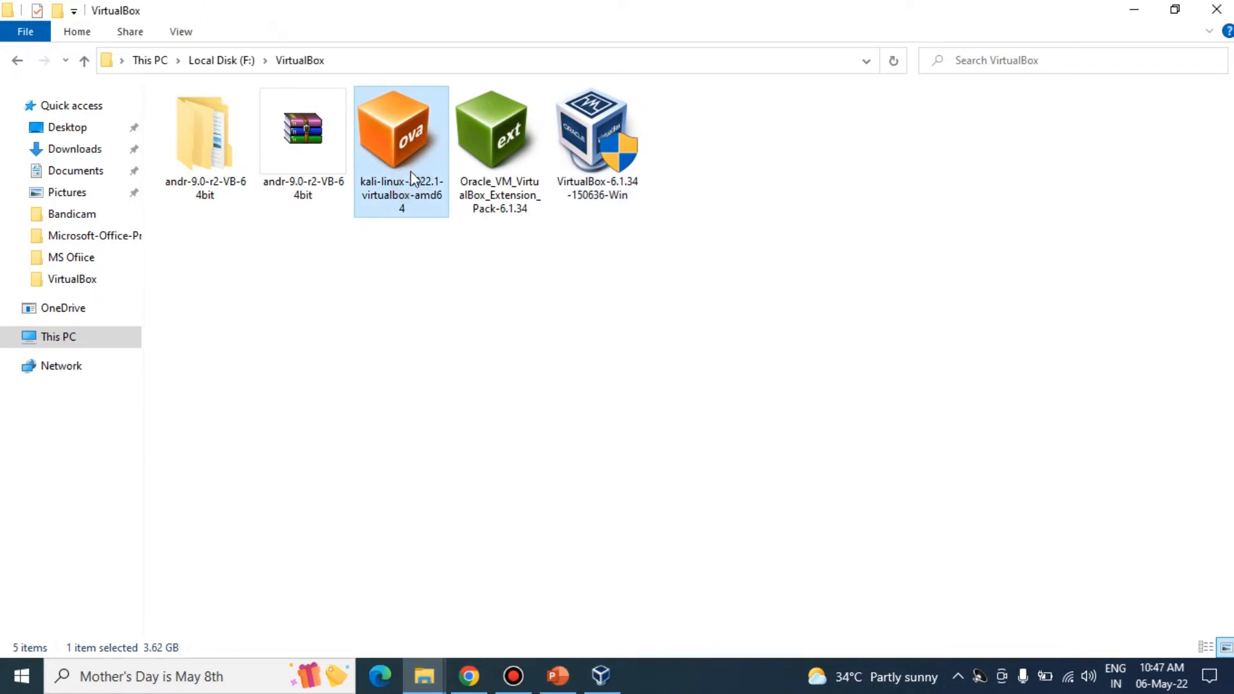
pyautogui.doubleClick(401, 133)
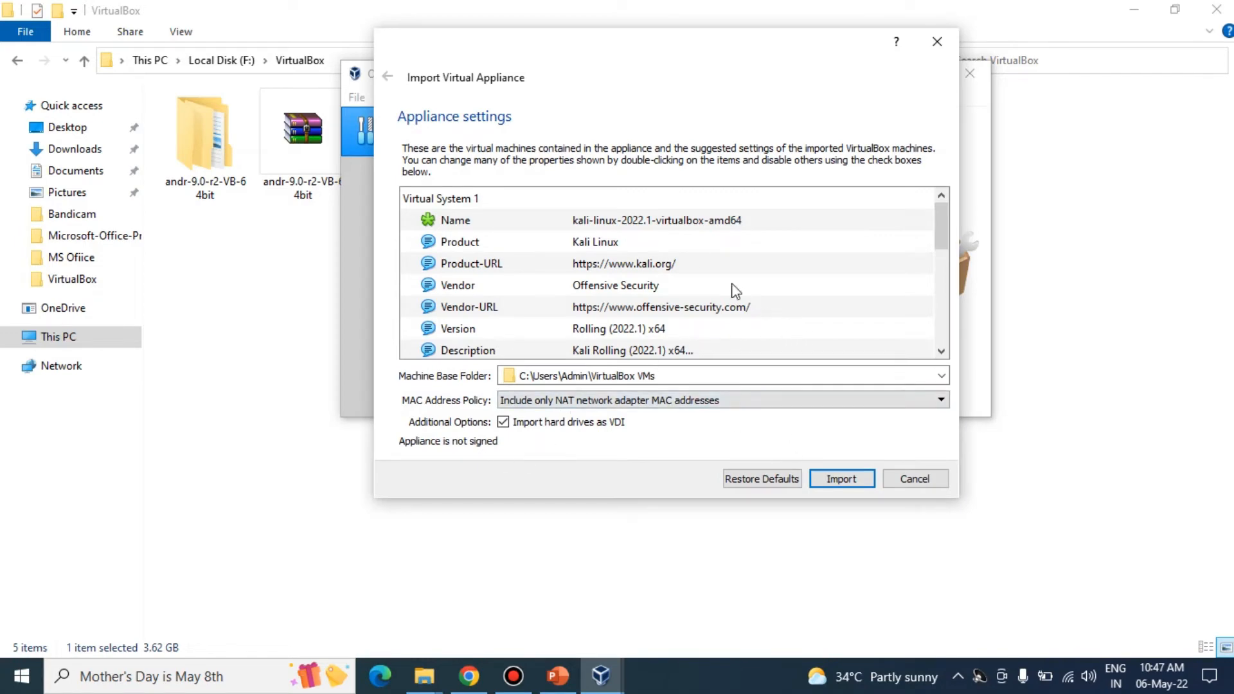
pyautogui.click(842, 479)
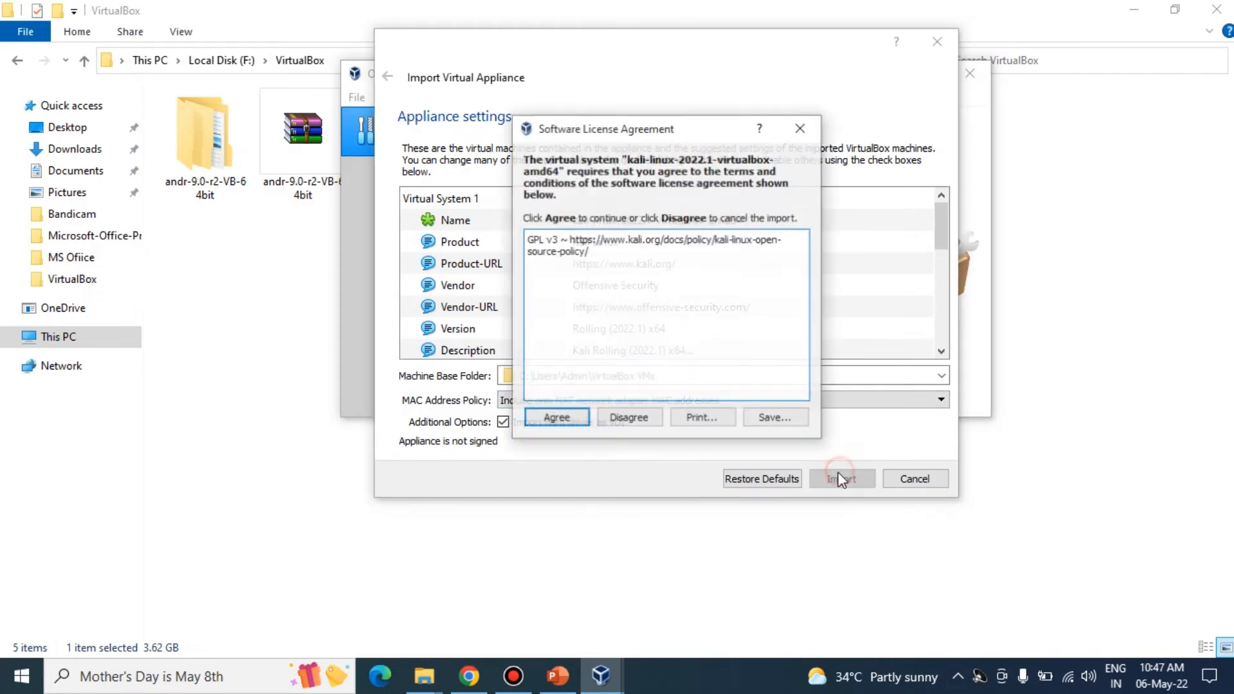
pyautogui.click(557, 419)
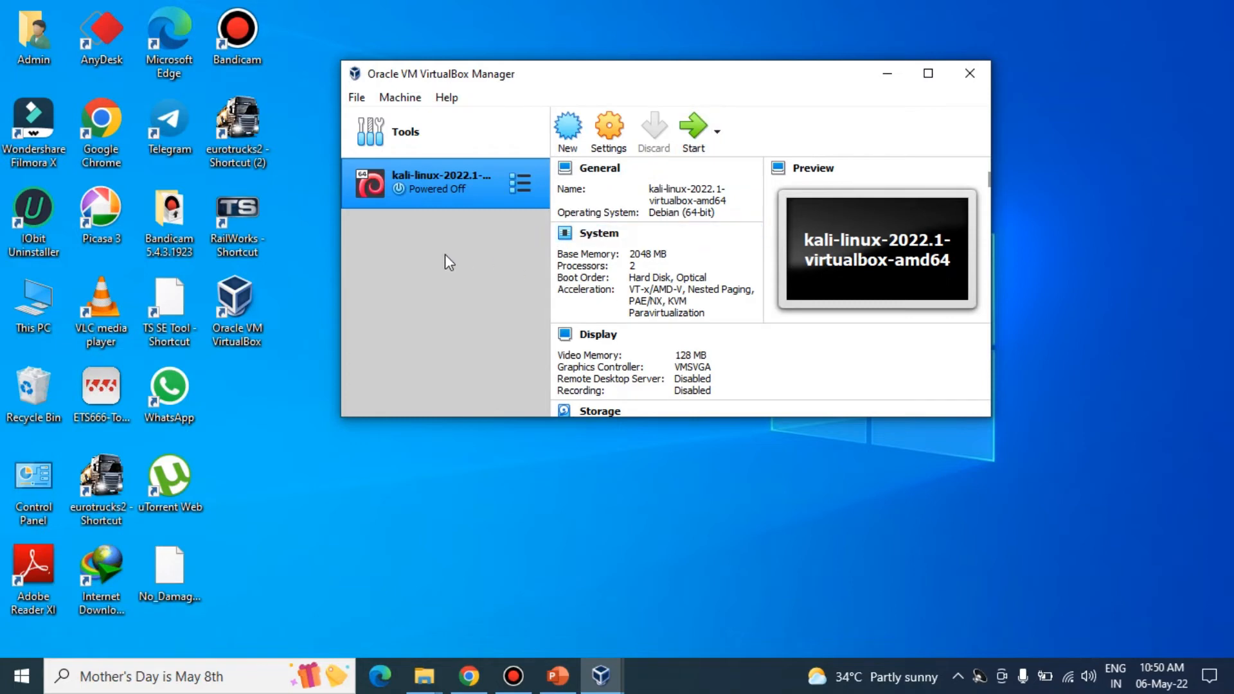
# Review the Kali machine's System, Network and Storage settings, keep Adapter 1 attached to NAT, and accept the settings
pyautogui.click(600, 140)
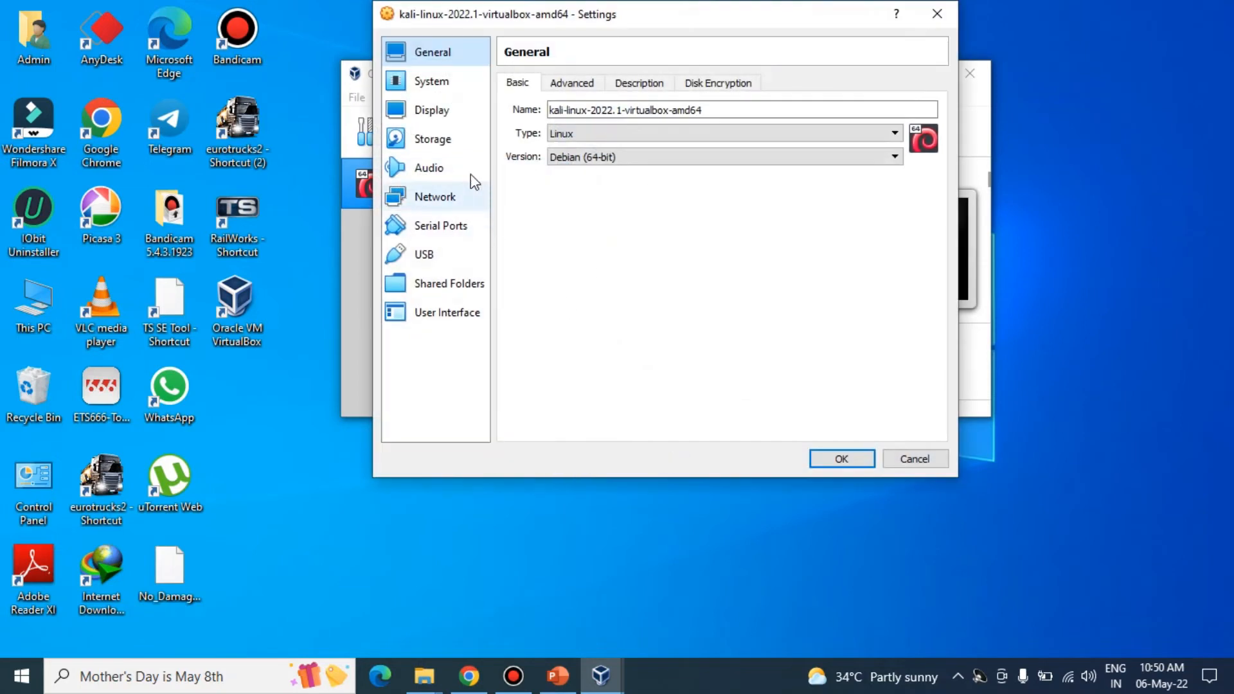
pyautogui.click(455, 82)
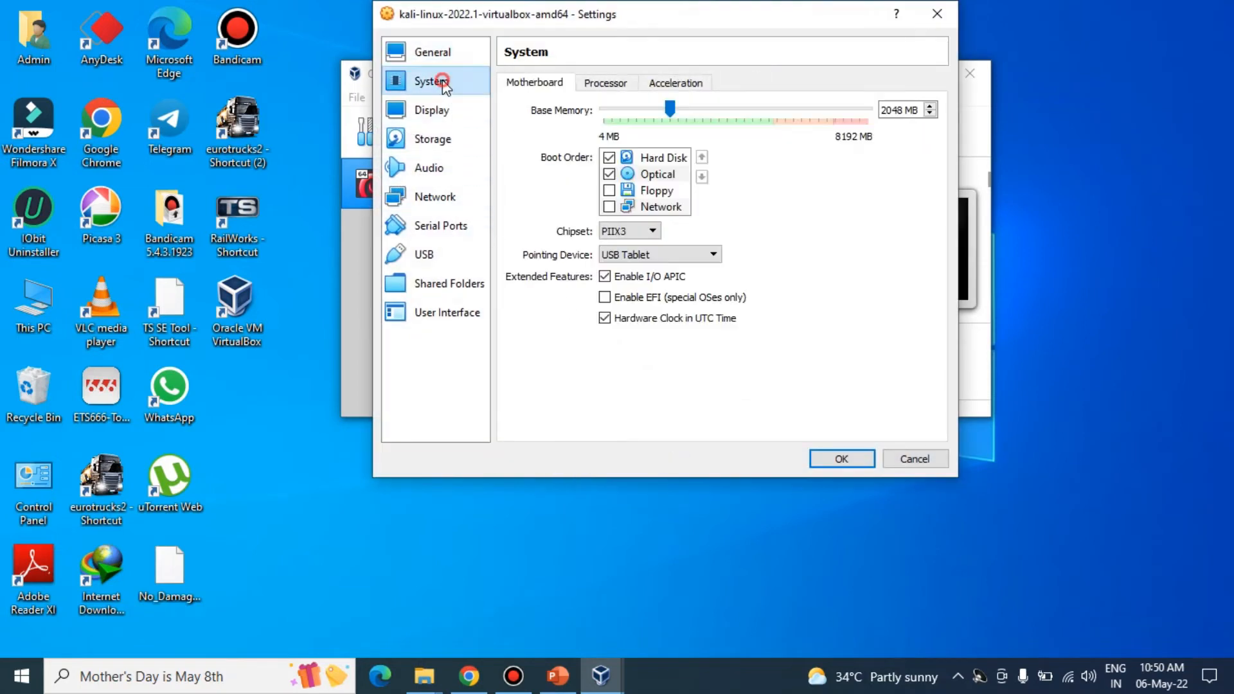
pyautogui.click(458, 204)
pyautogui.click(688, 131)
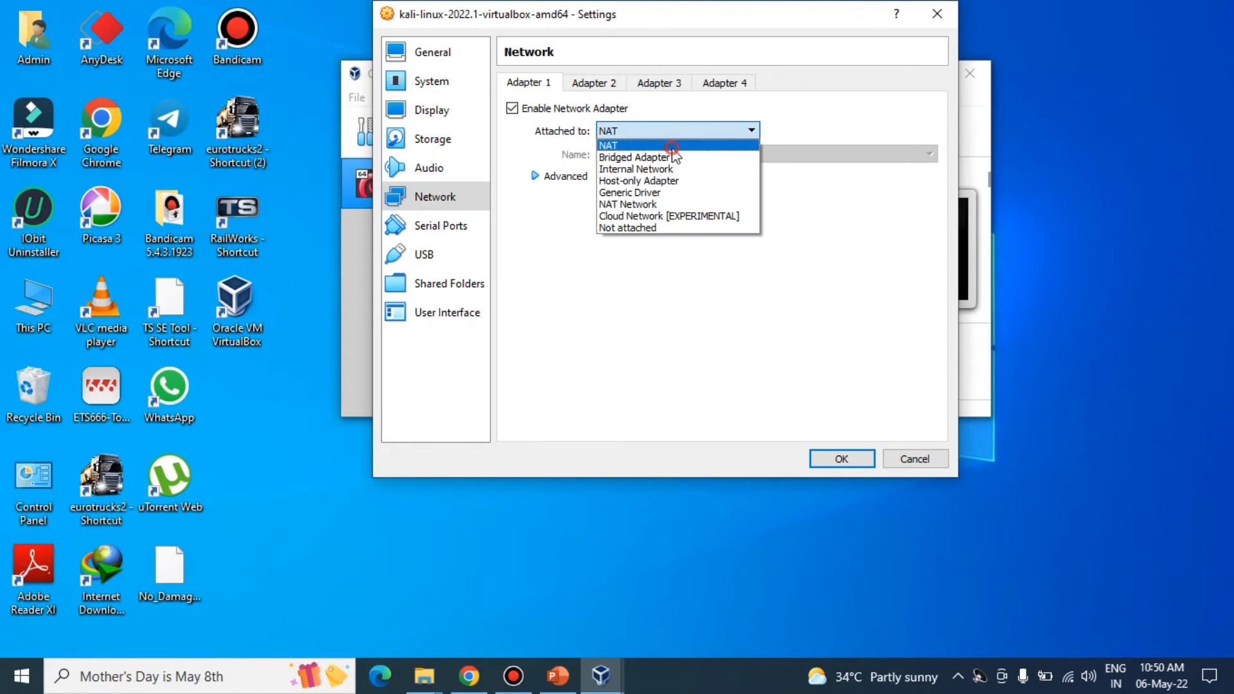
pyautogui.click(672, 146)
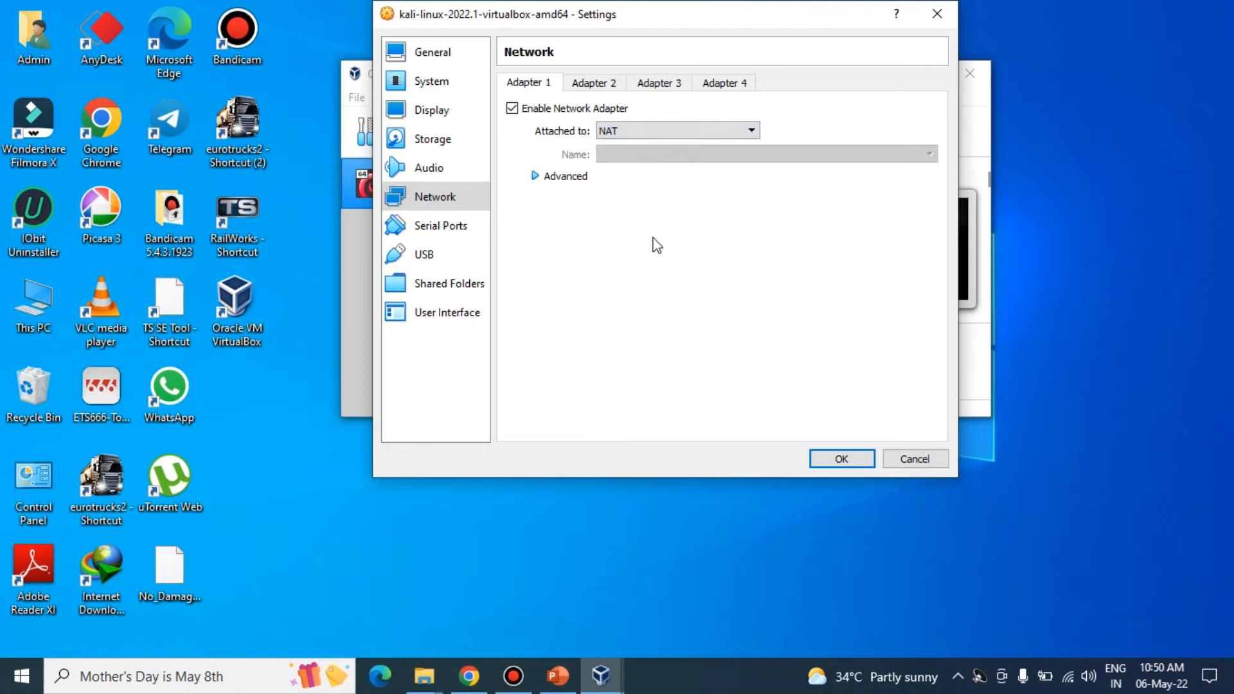
pyautogui.click(449, 142)
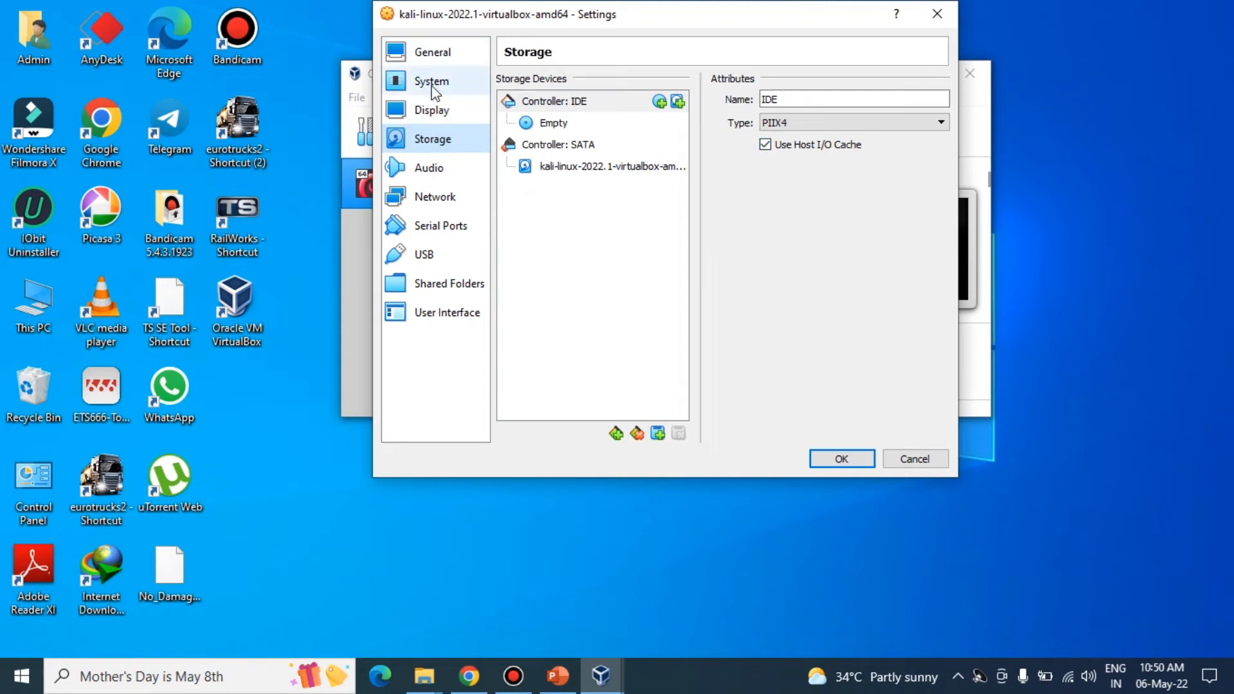
pyautogui.click(854, 466)
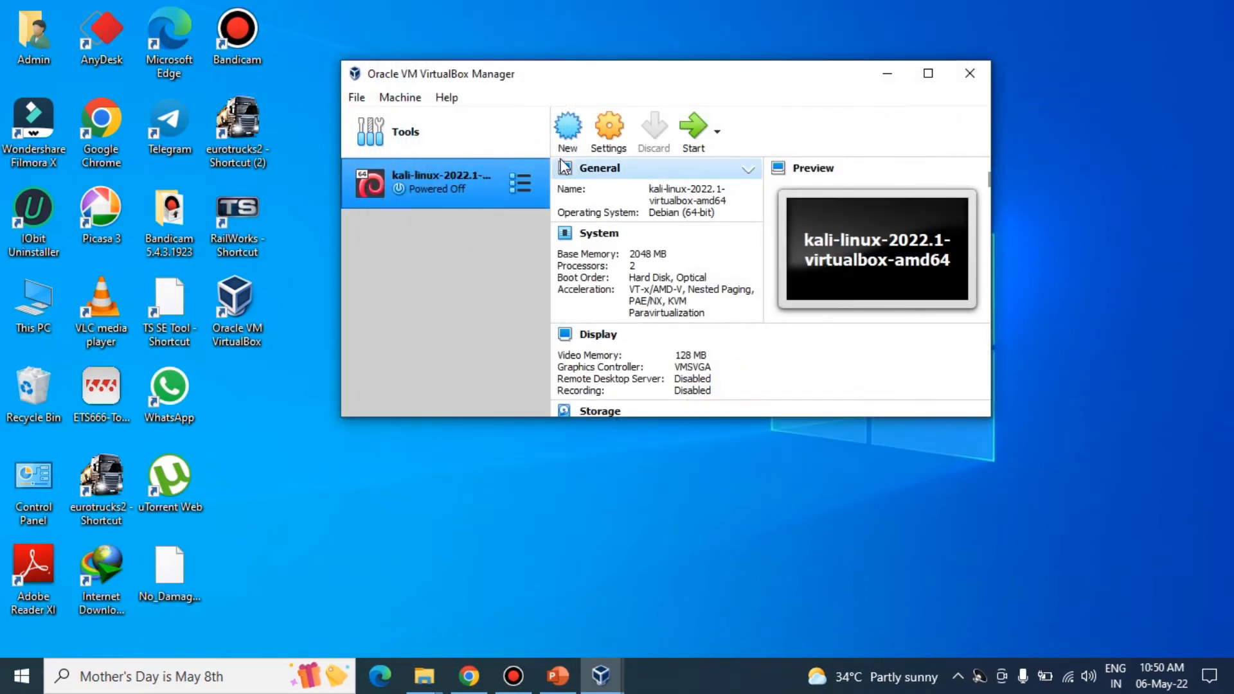
# Start the kali-linux-2022.1-virtualbox-amd64 machine, move its window higher on the desktop and dismiss the keyboard auto-capture message
pyautogui.click(695, 153)
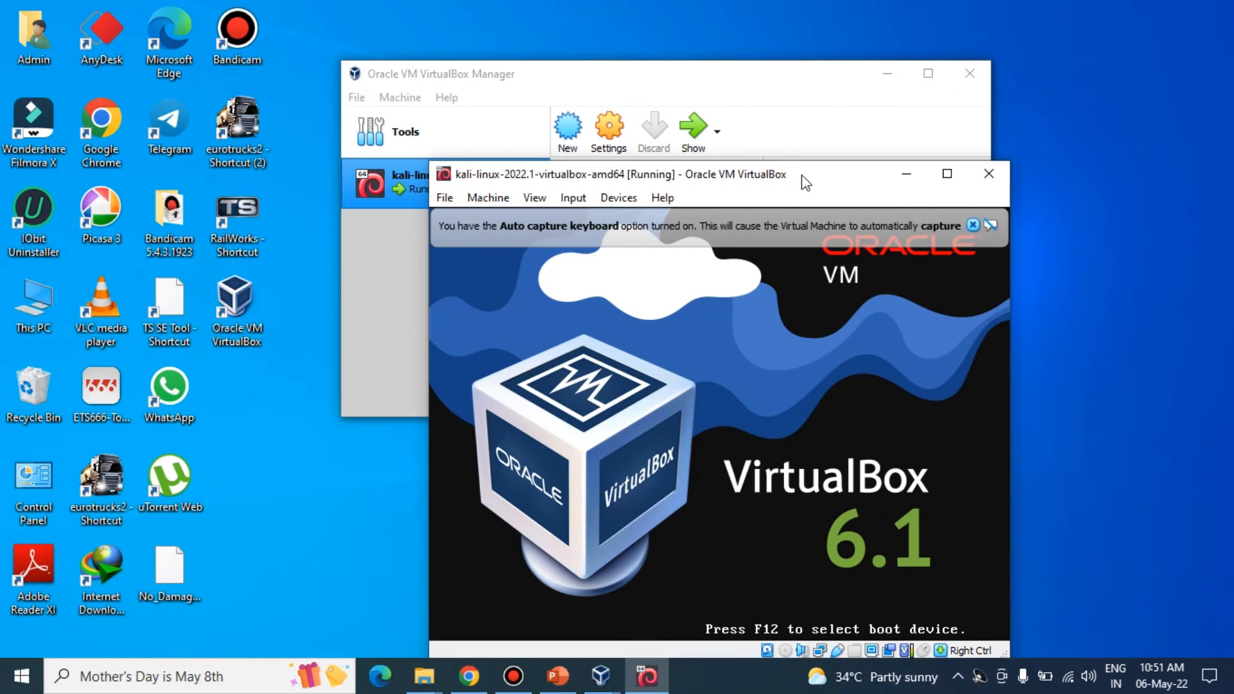
pyautogui.moveTo(801, 175); pyautogui.dragTo(689, 48)
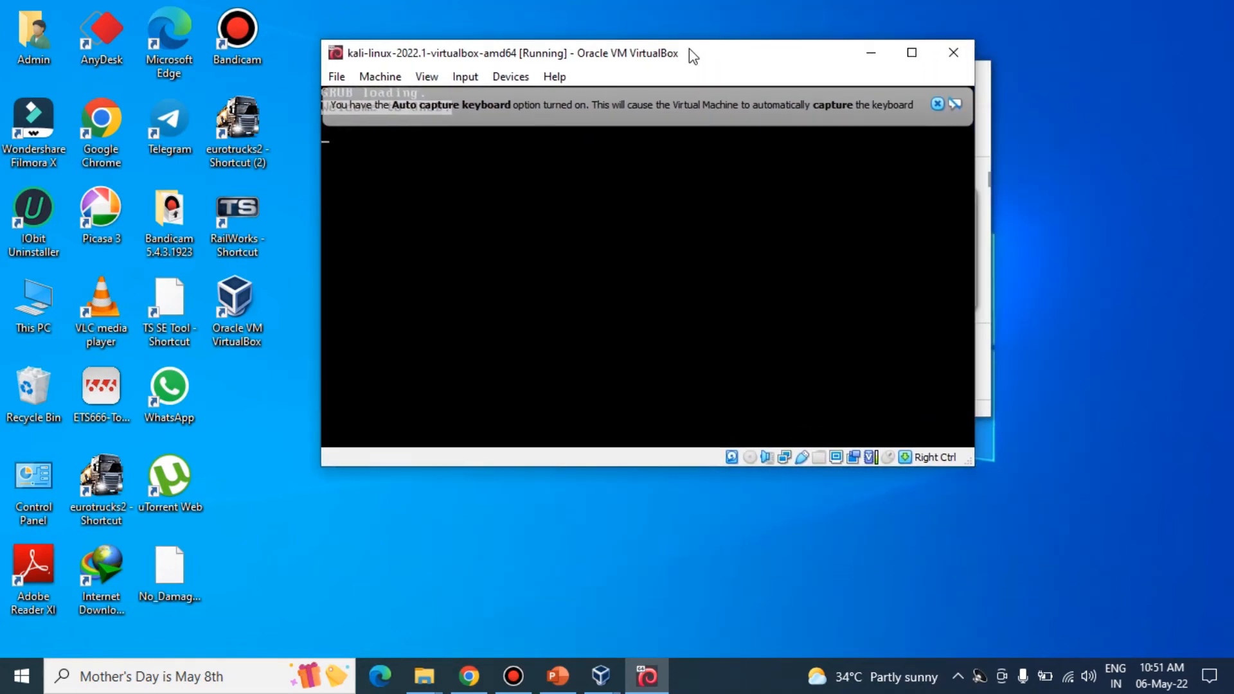
pyautogui.click(863, 102)
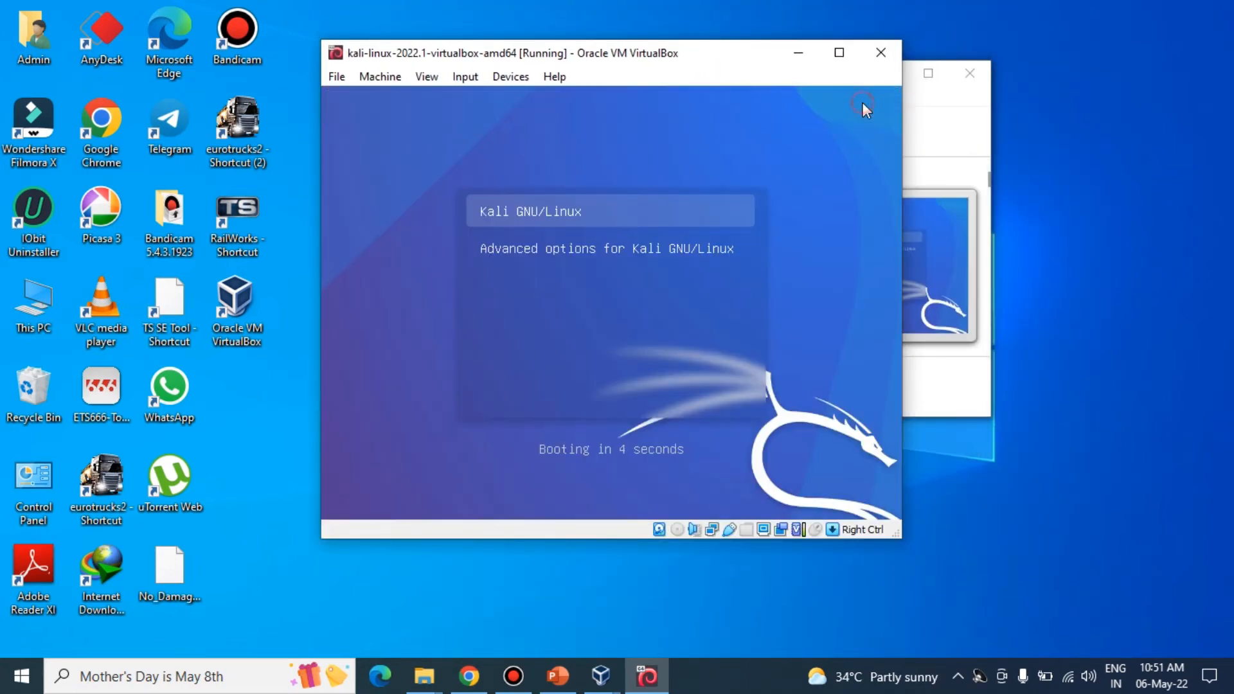
pyautogui.click(839, 54)
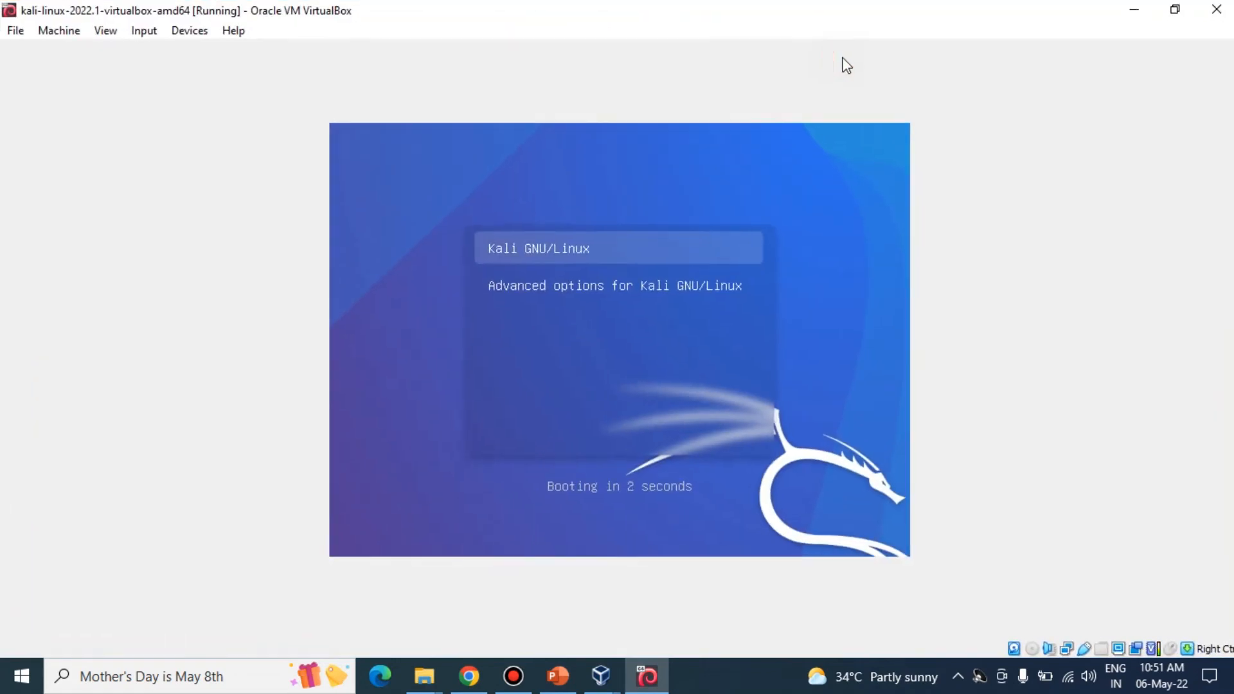
pyautogui.click(1175, 10)
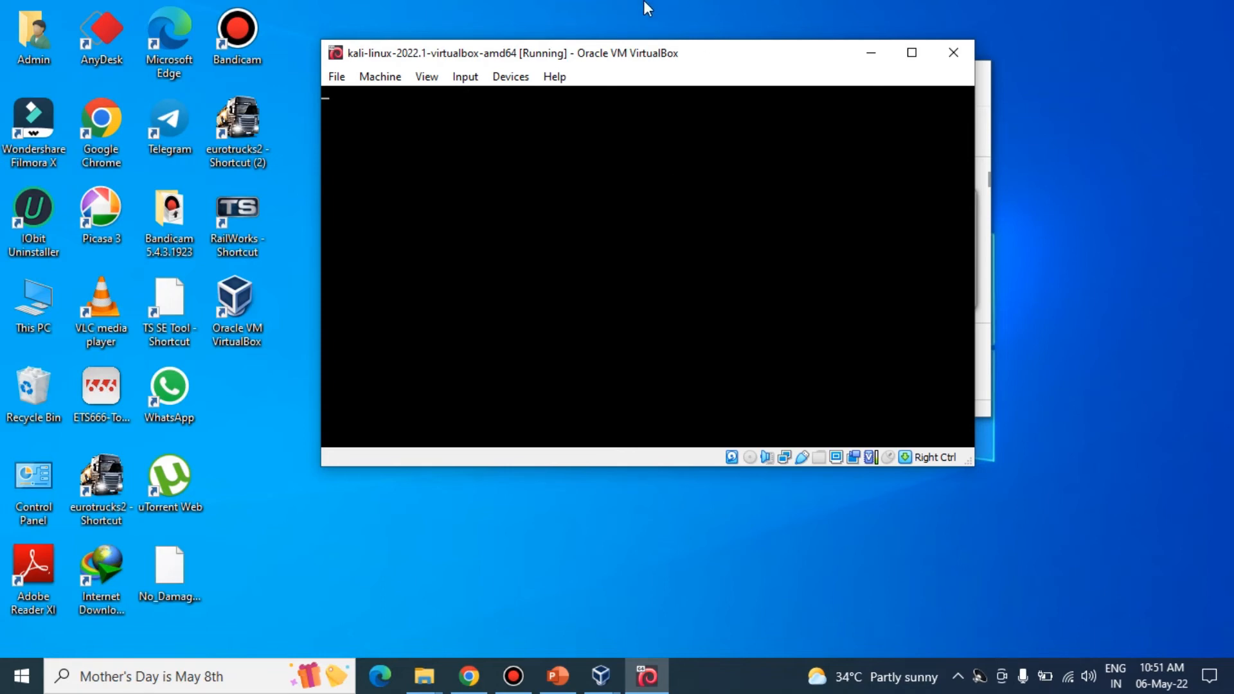
# Dismiss the mouse pointer integration message, view the booting machine maximized, and restore its window to normal size
pyautogui.moveTo(627, 2)
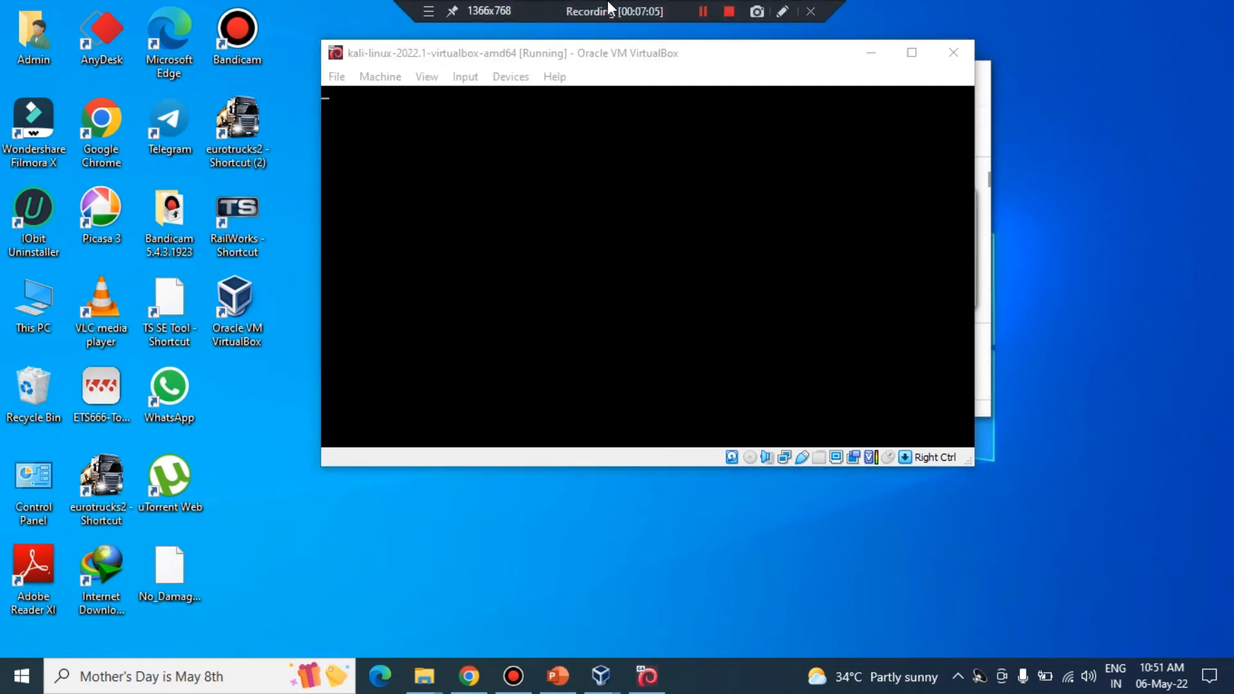
pyautogui.click(674, 105)
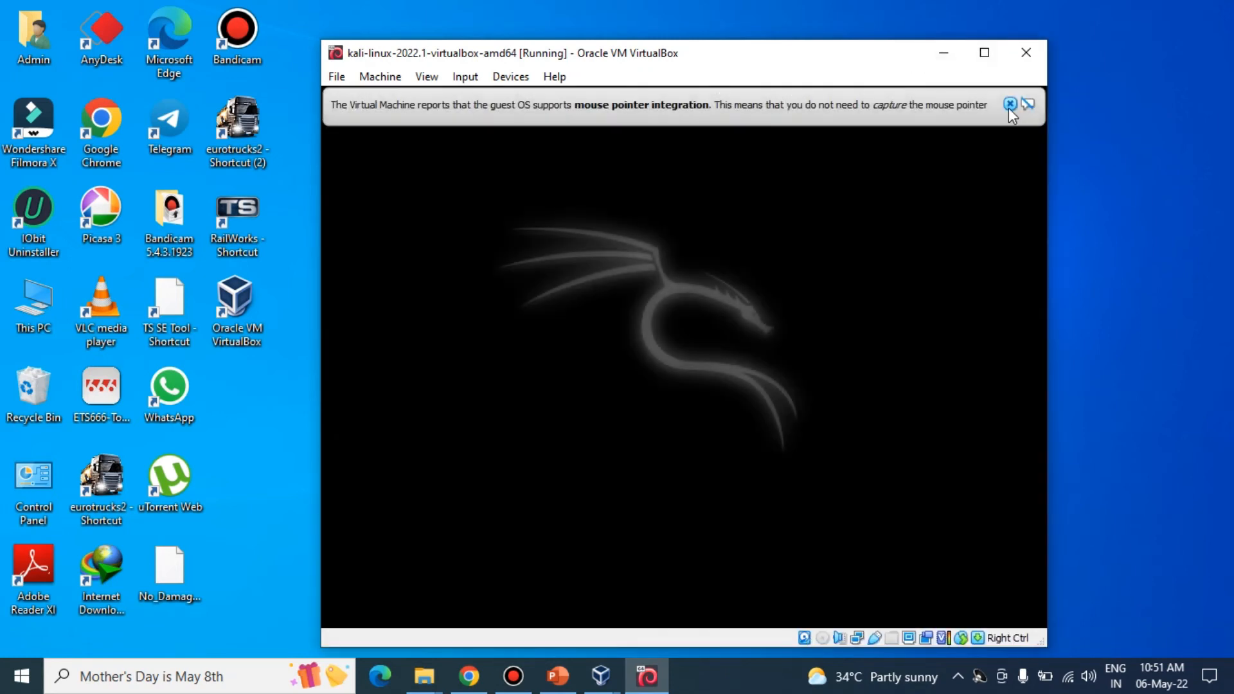
pyautogui.click(1009, 105)
pyautogui.click(982, 54)
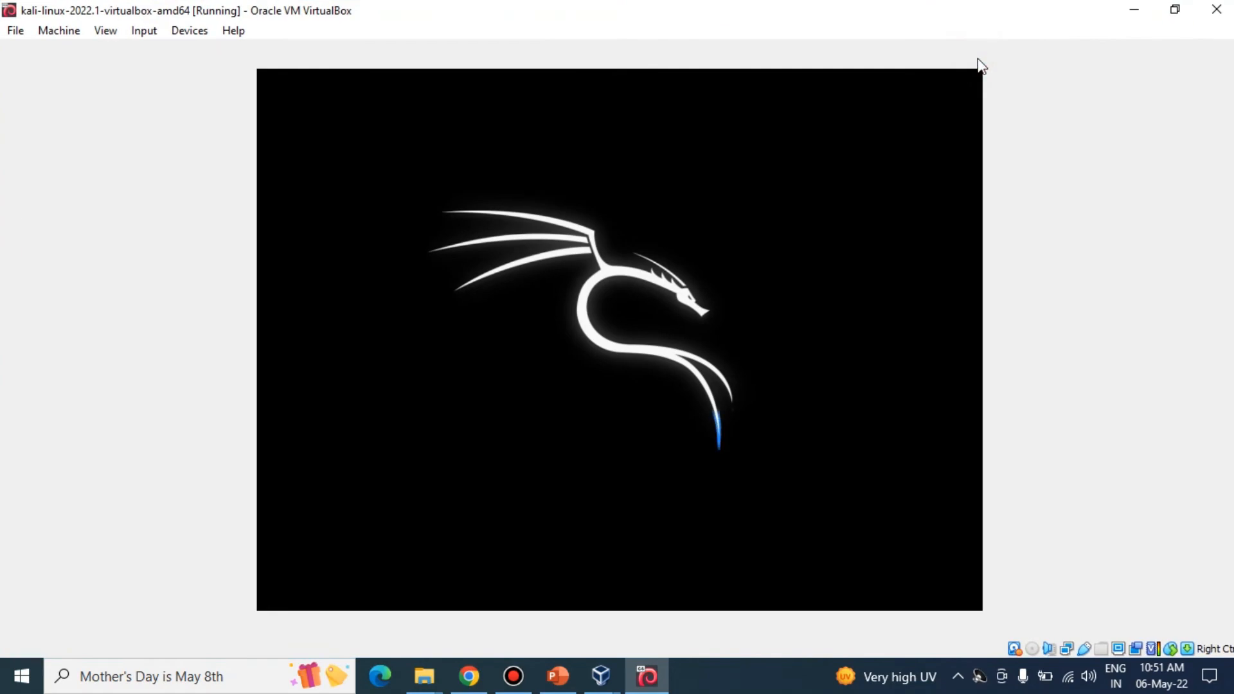
pyautogui.click(1176, 10)
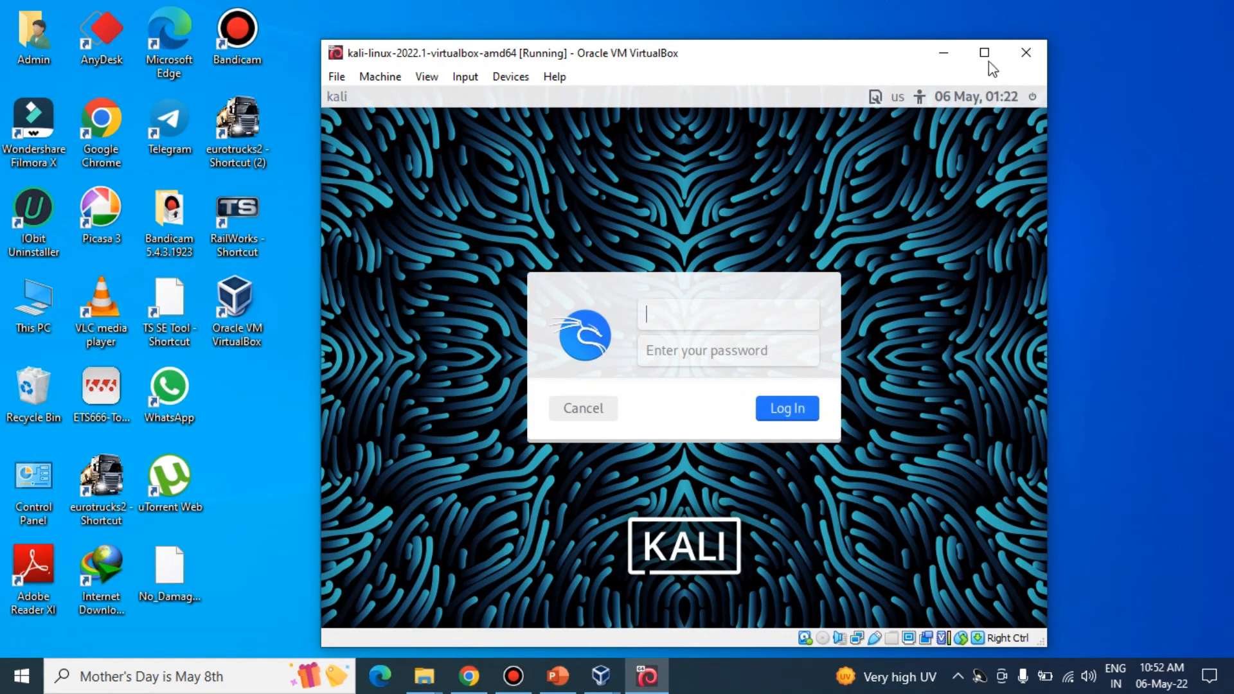
pyautogui.click(984, 53)
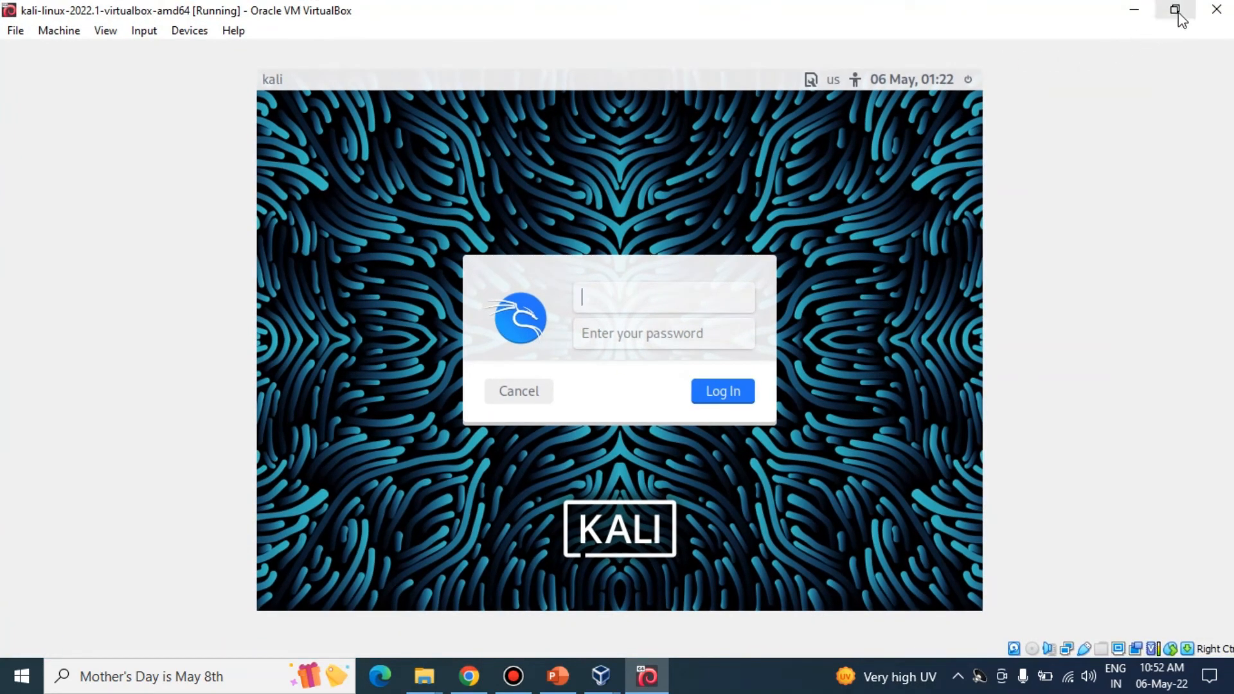
pyautogui.click(1180, 14)
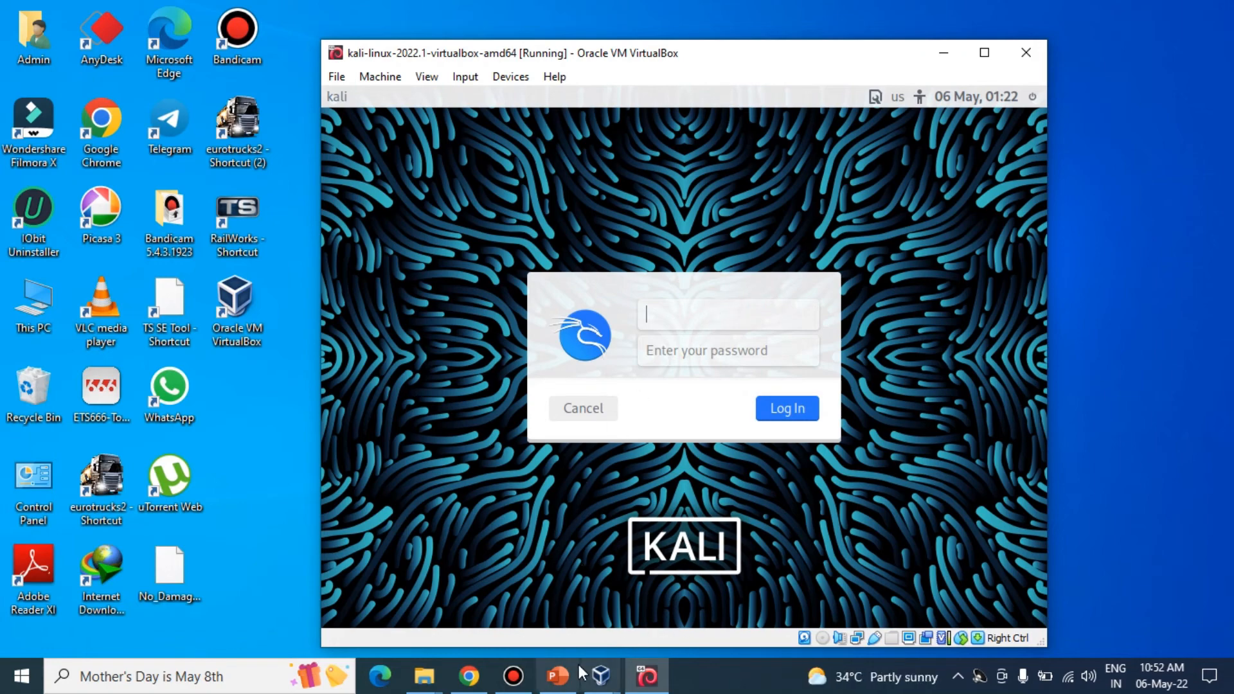
# Switch to PowerPoint, read the Kali login credentials on slide 2, and minimize the presentation
pyautogui.click(558, 675)
pyautogui.click(327, 318)
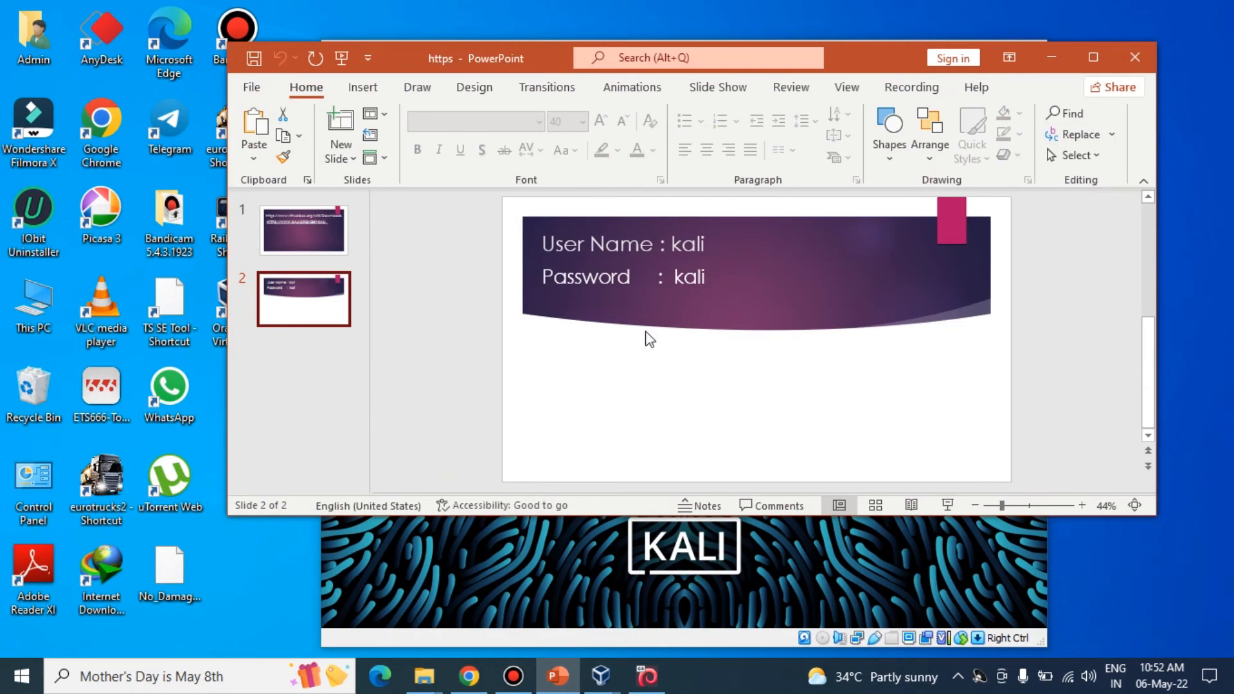
pyautogui.click(1052, 57)
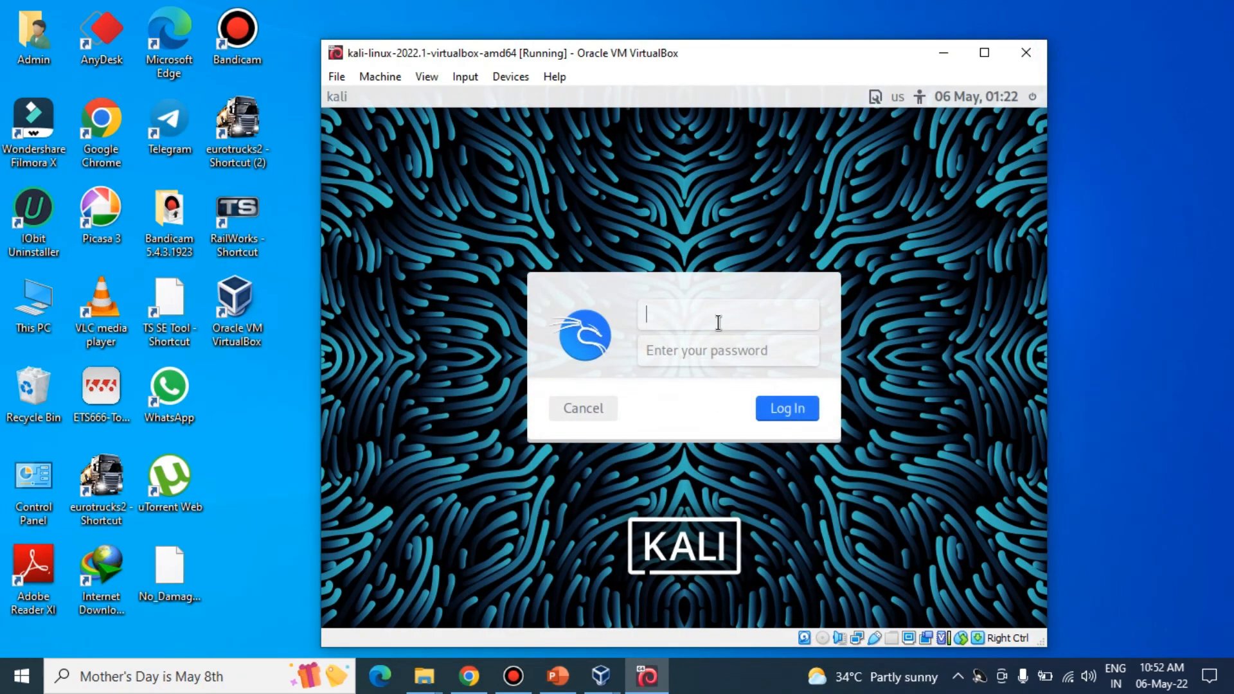
# Log in to Kali as user kali with the account password, and maximize the virtual machine window
pyautogui.click(781, 312)
pyautogui.write('kali')
pyautogui.press('Tab')
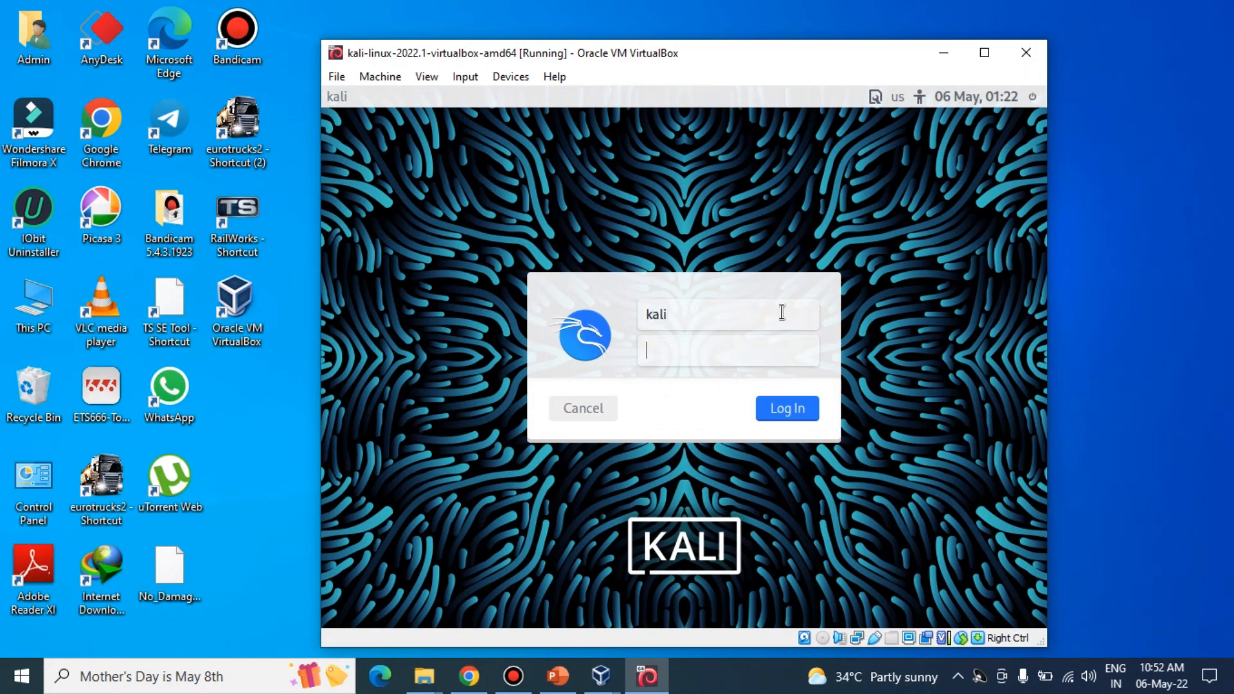
pyautogui.write('kali')
pyautogui.press('Return')
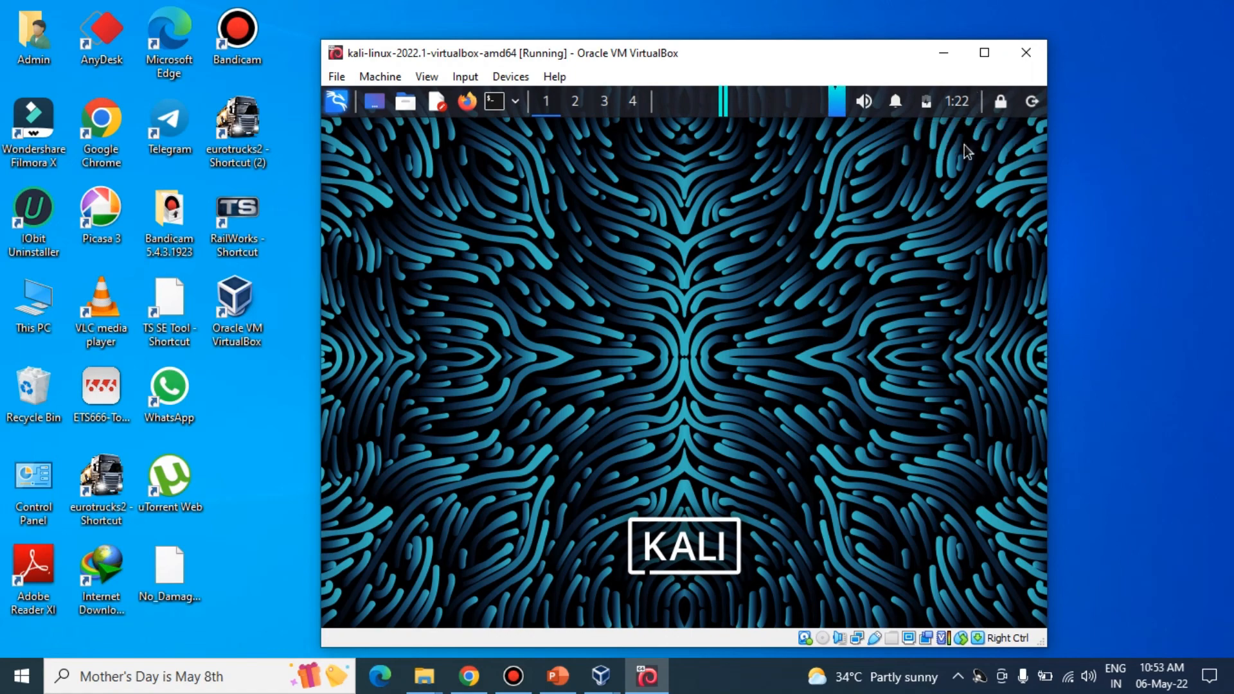
pyautogui.click(984, 53)
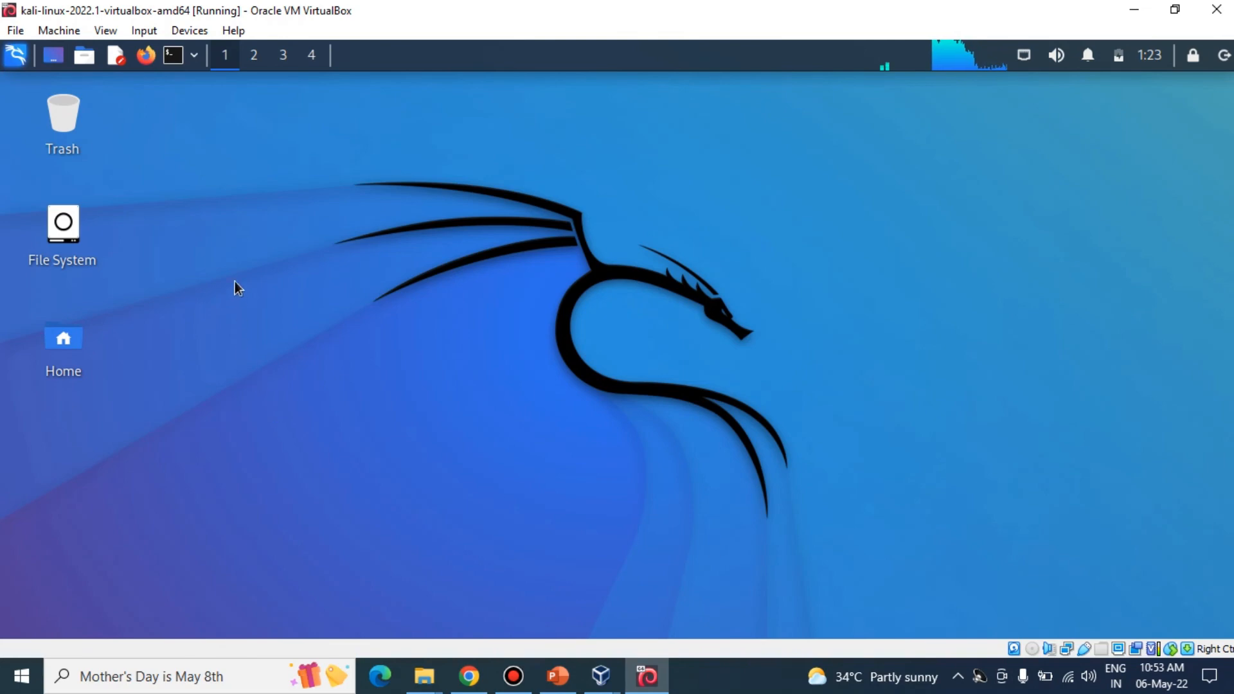
# Examine the All Applications list in Kali's application menu and close the menu
pyautogui.click(17, 59)
pyautogui.click(61, 179)
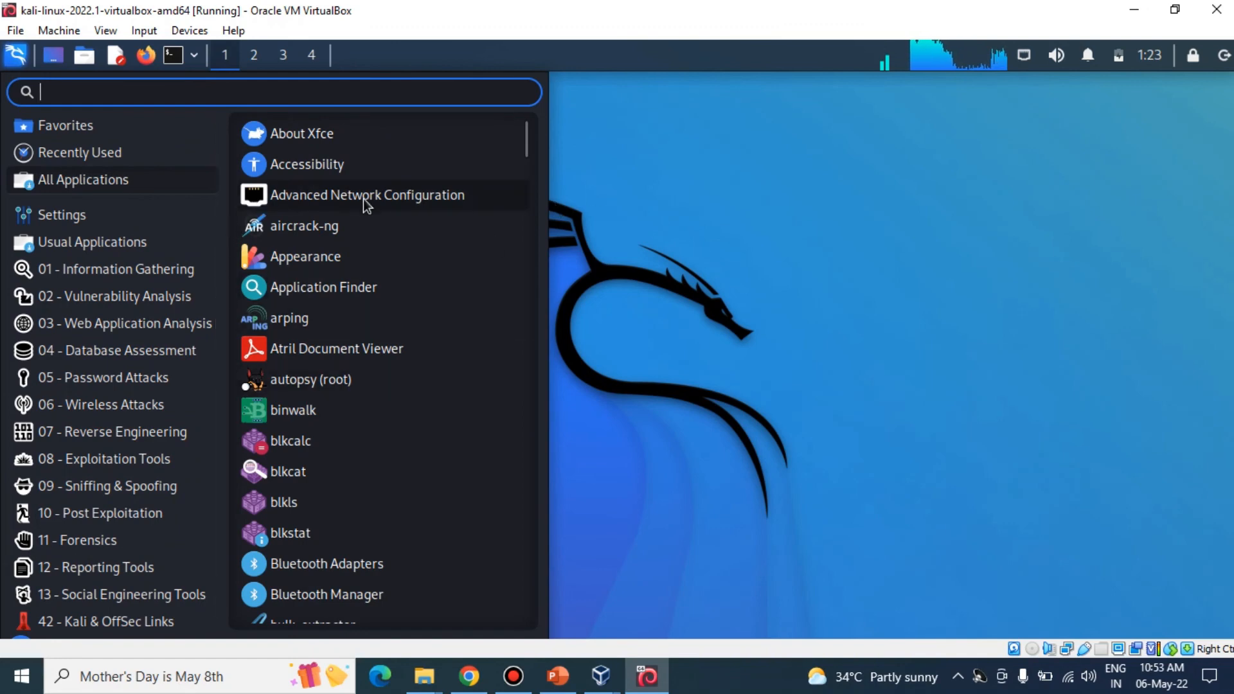
pyautogui.click(766, 175)
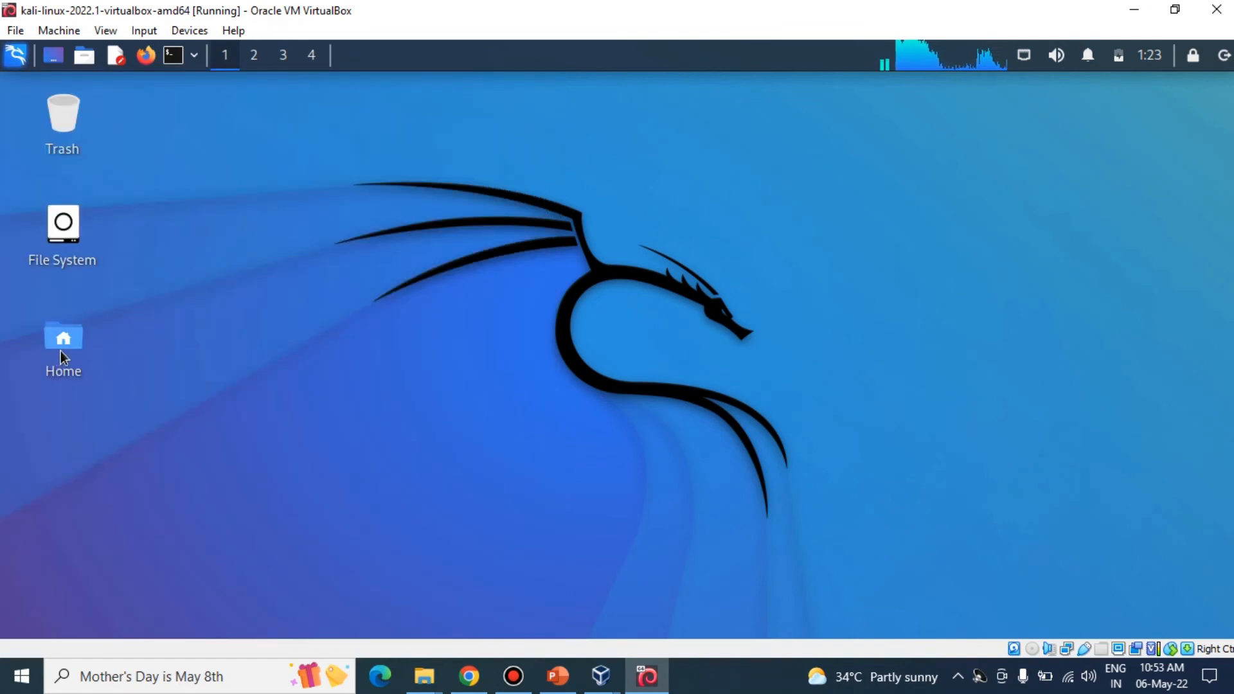
# Open File System in the file manager, look through the Desktop, Documents, Music and Computer locations, and close the window
pyautogui.doubleClick(77, 234)
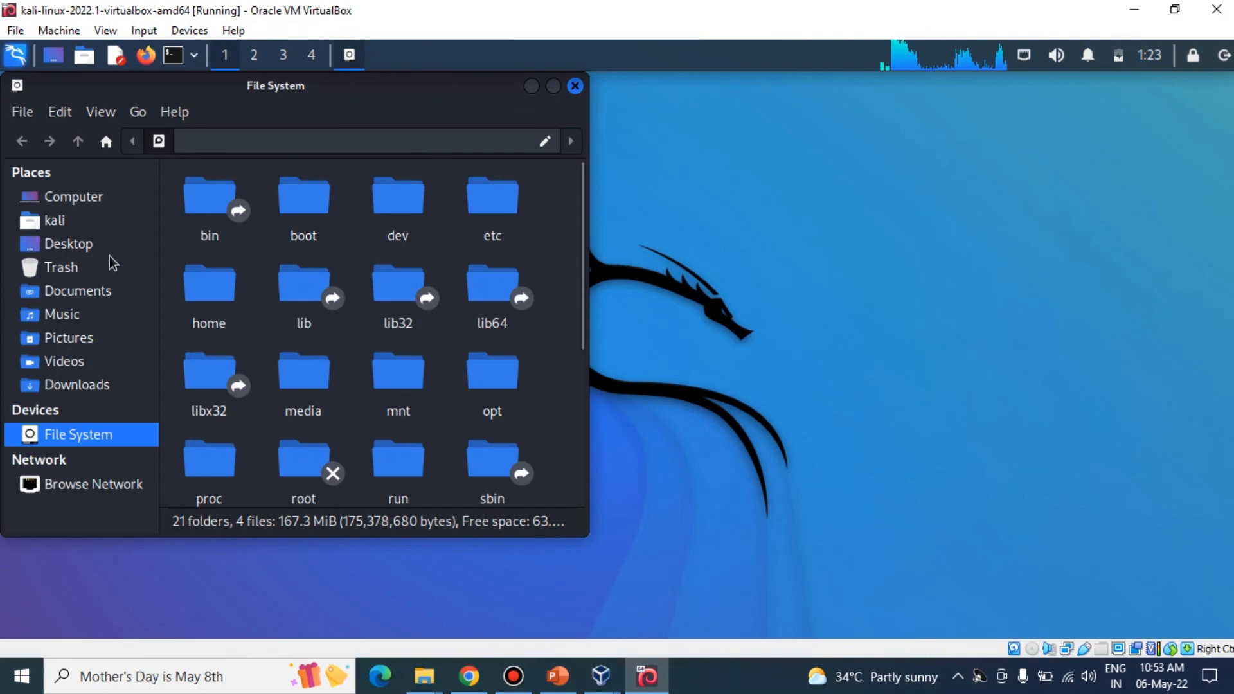
pyautogui.click(95, 244)
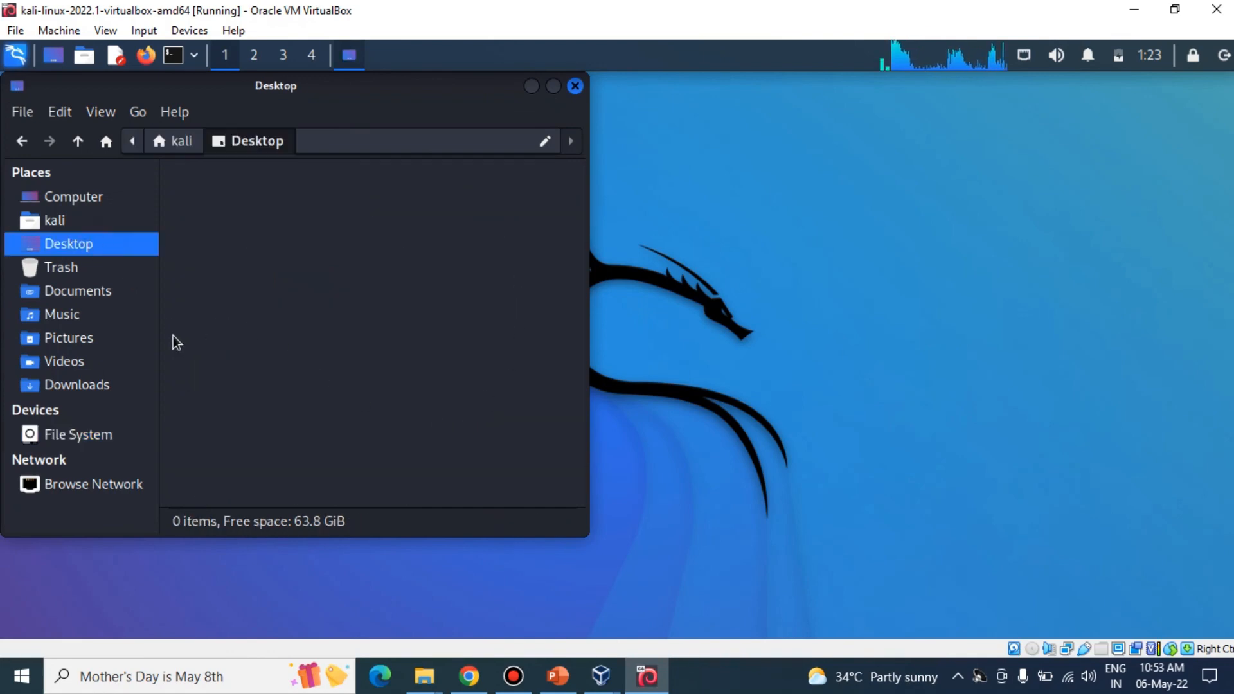
pyautogui.click(61, 291)
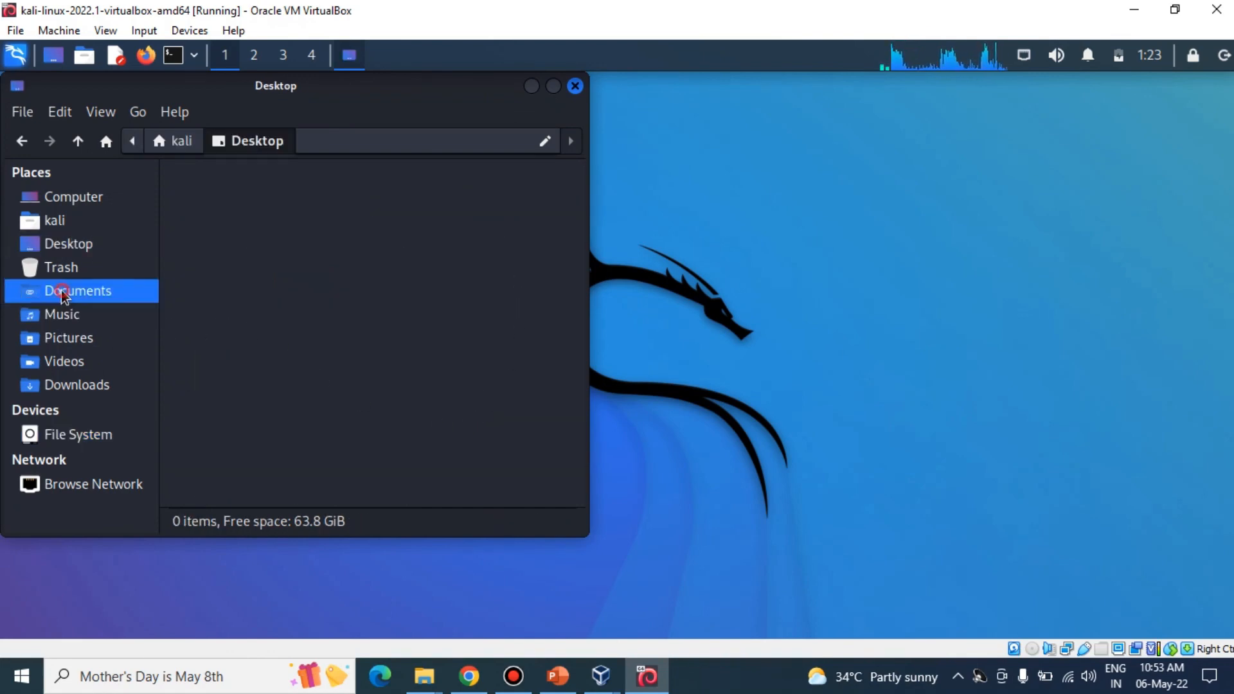
pyautogui.click(61, 316)
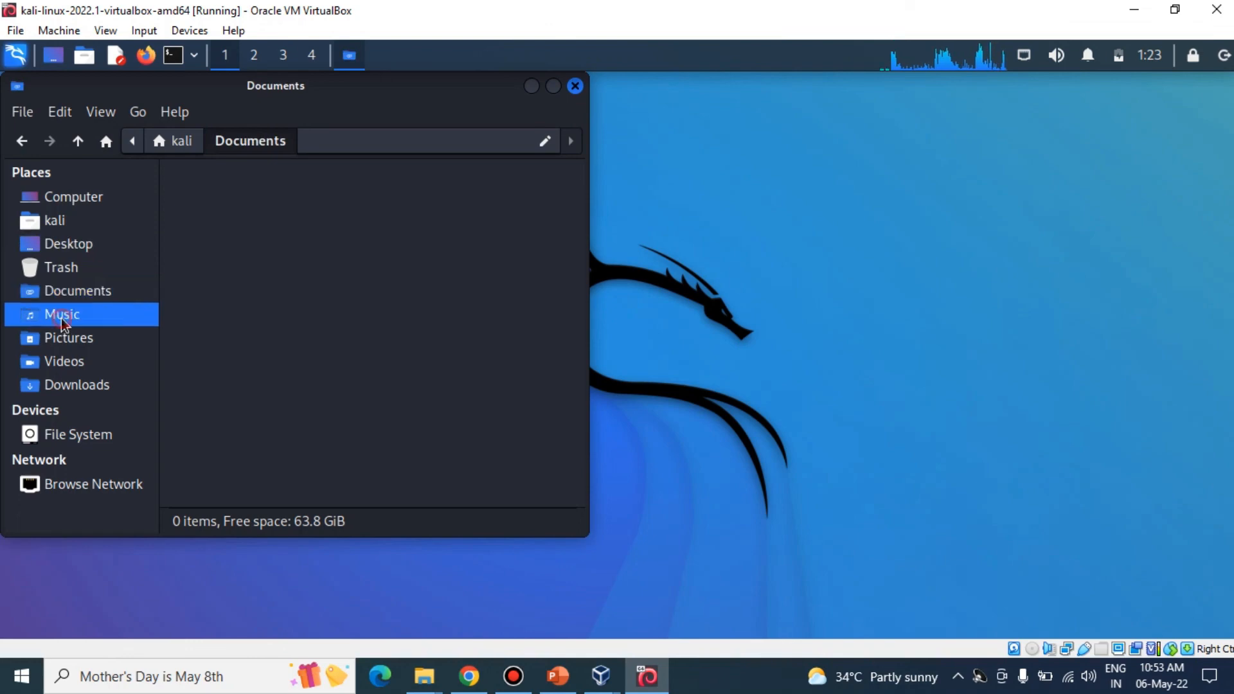
pyautogui.click(61, 203)
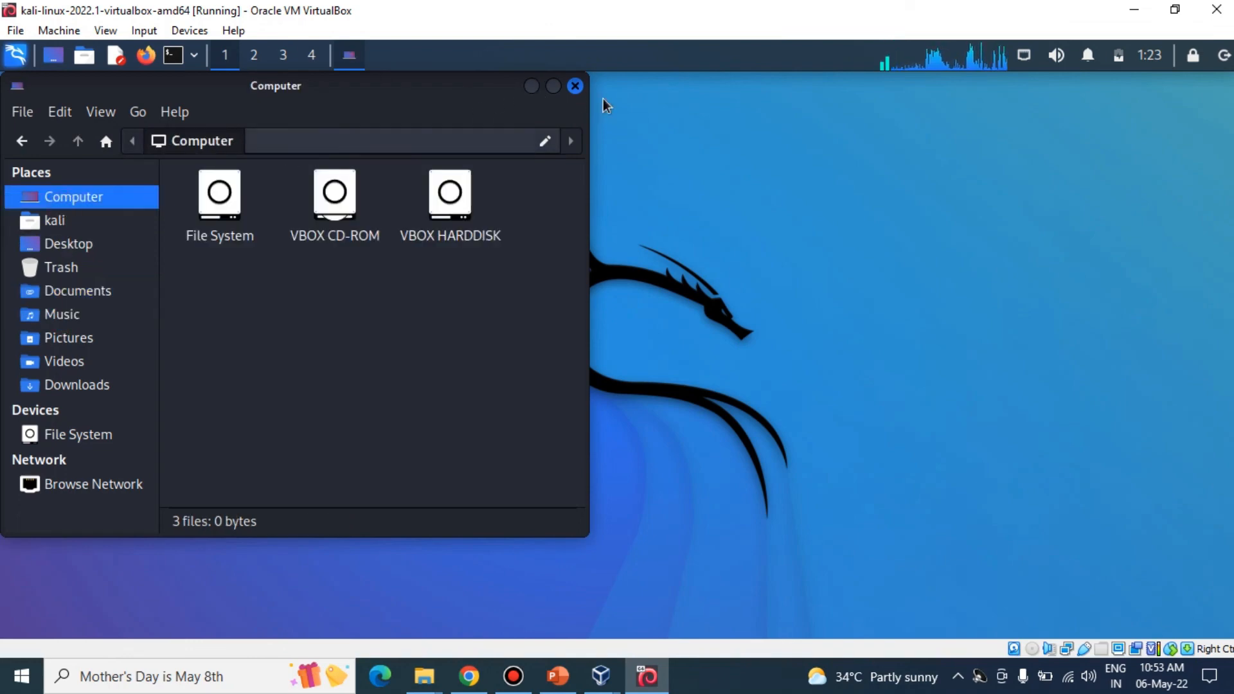
pyautogui.click(575, 86)
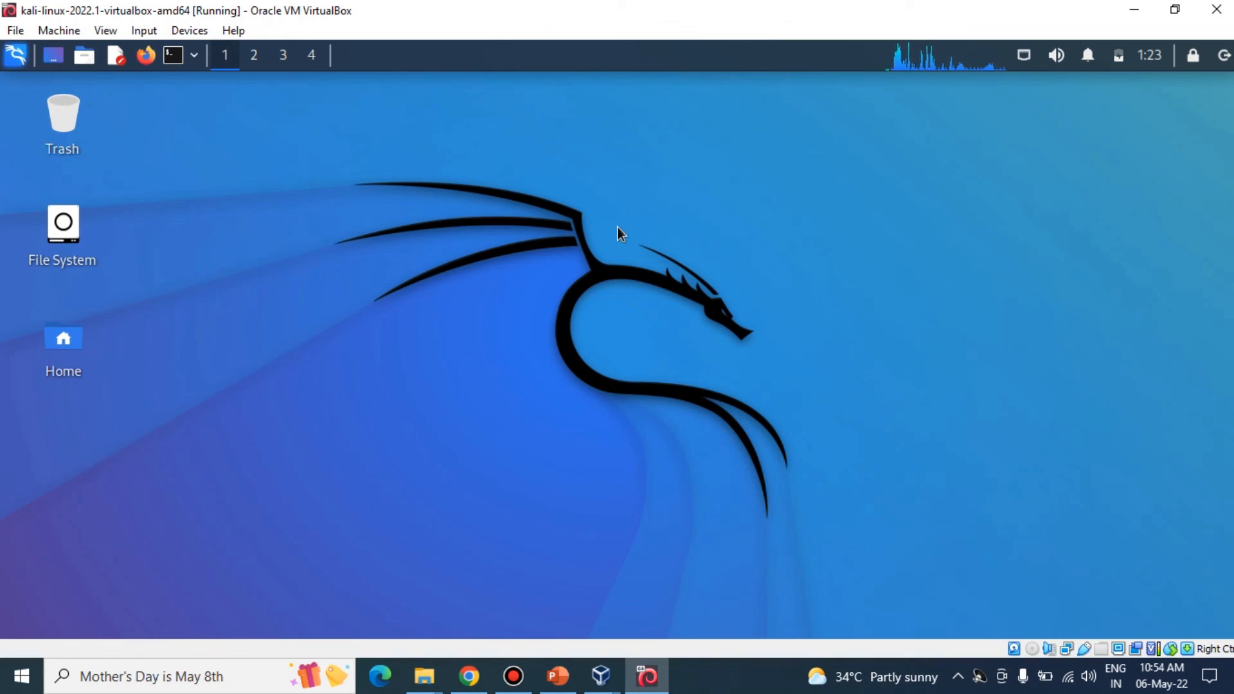
pyautogui.click(625, 2)
pyautogui.moveTo(625, 1)
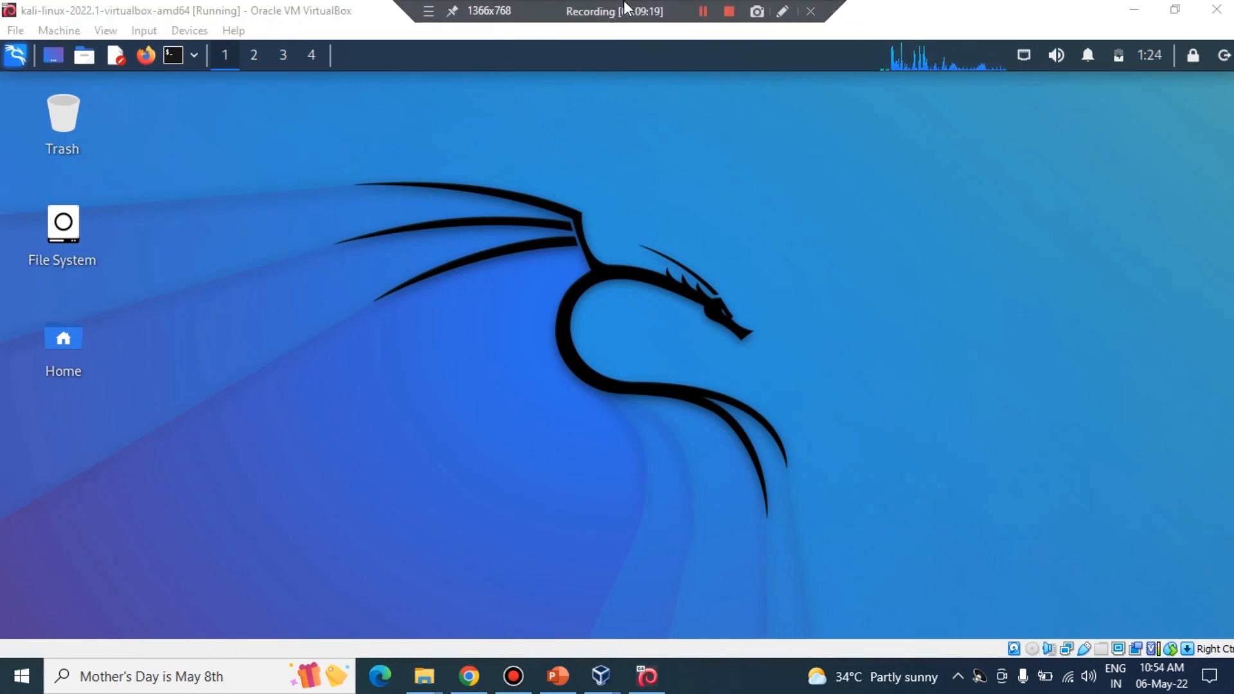